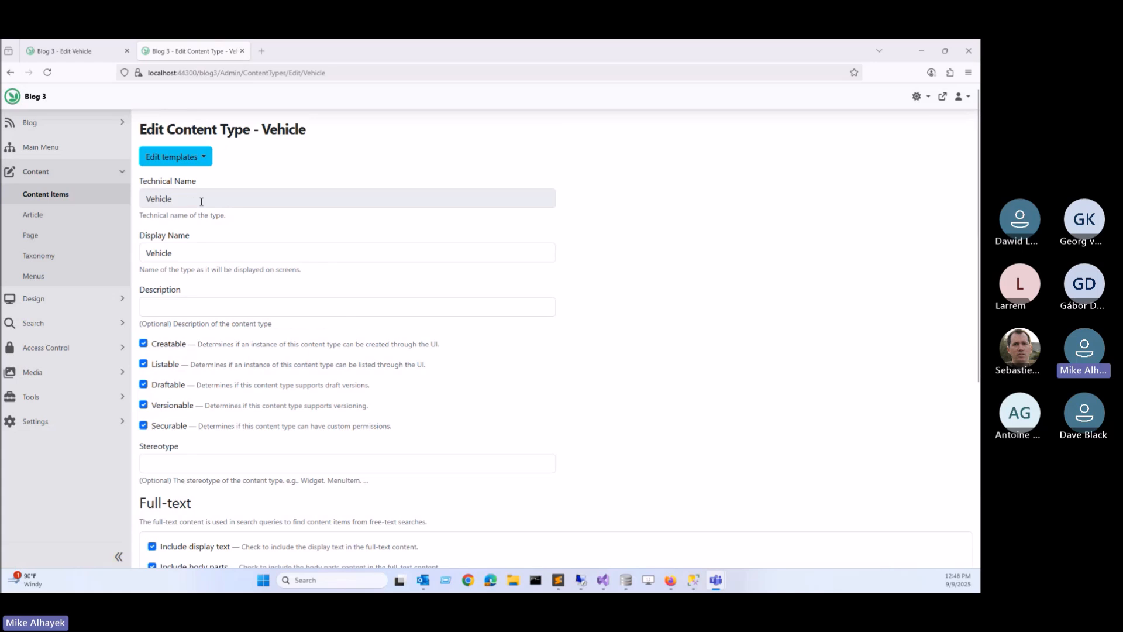
- Set the Stock Number of the Test record vehicle to 123 and publish it with editing continued
scroll(201, 202, "down", 5)
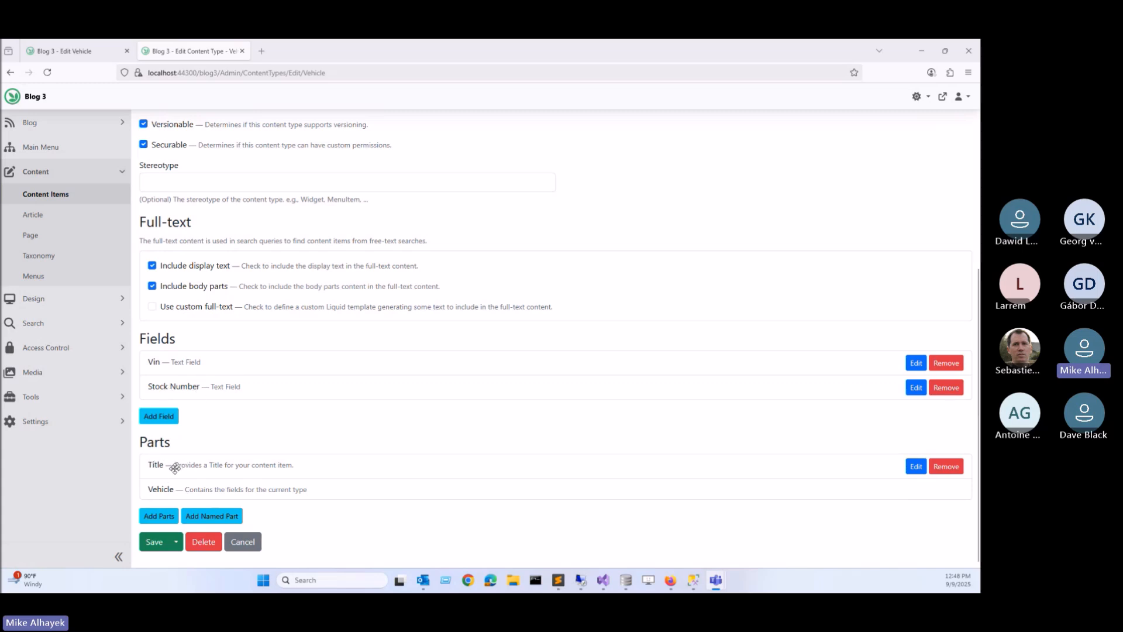
left_click(97, 55)
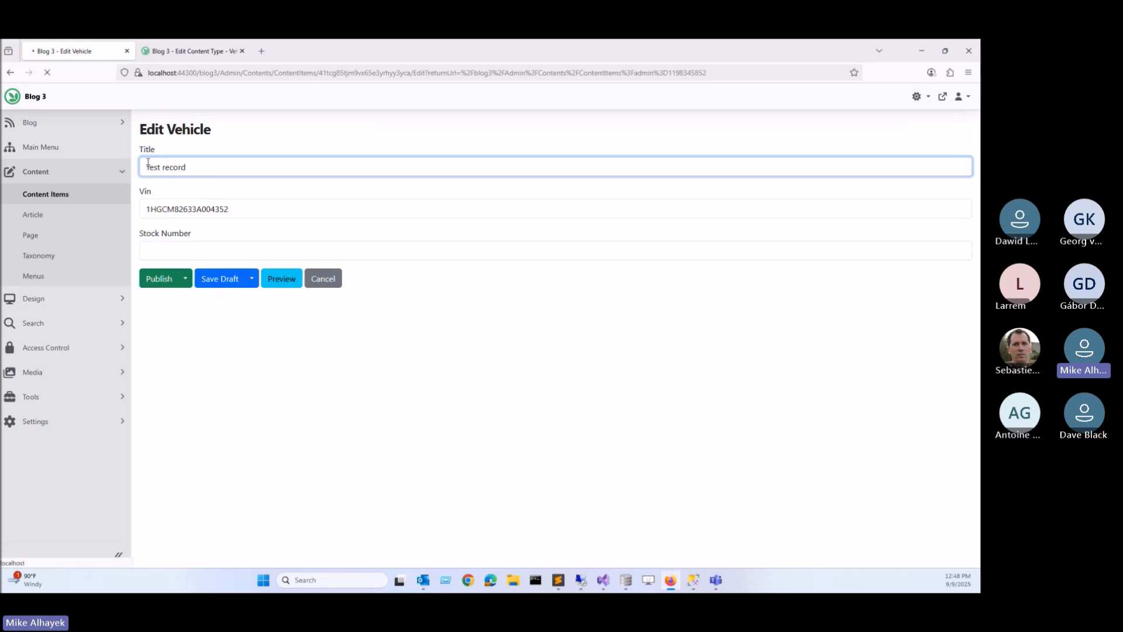
left_click(173, 256)
type("123")
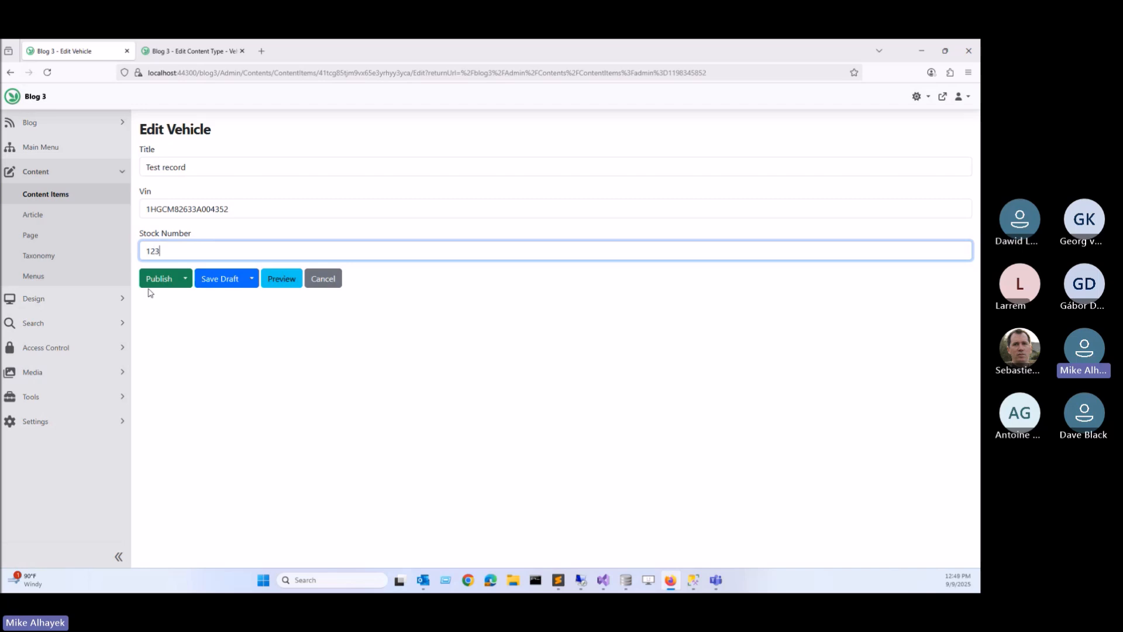
left_click(185, 278)
left_click(189, 302)
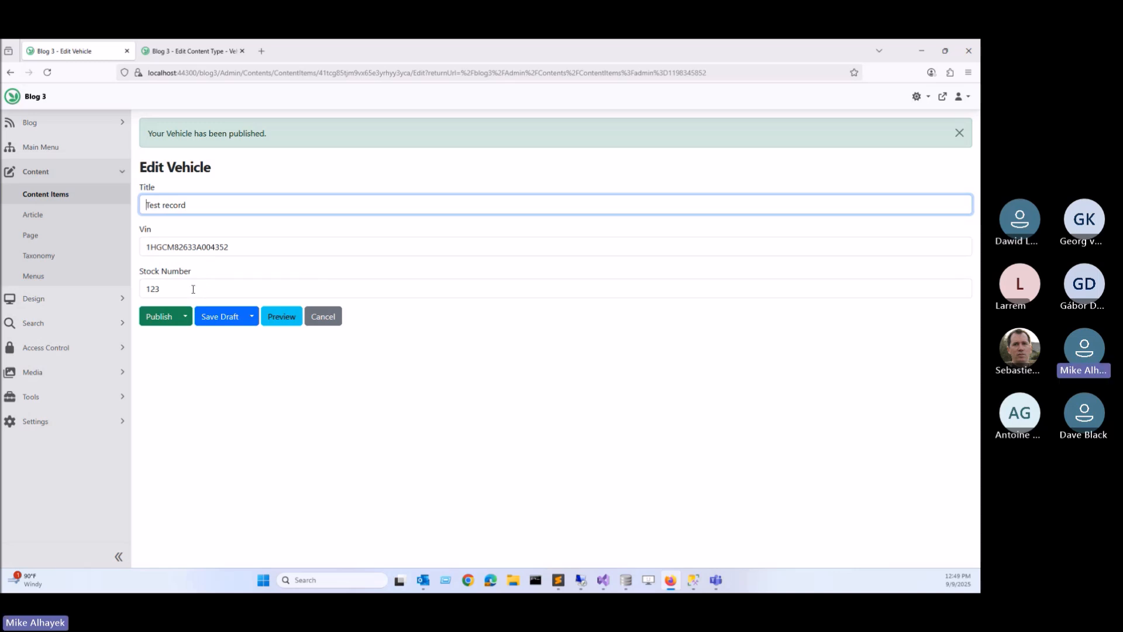
left_click_drag(193, 289, 119, 294)
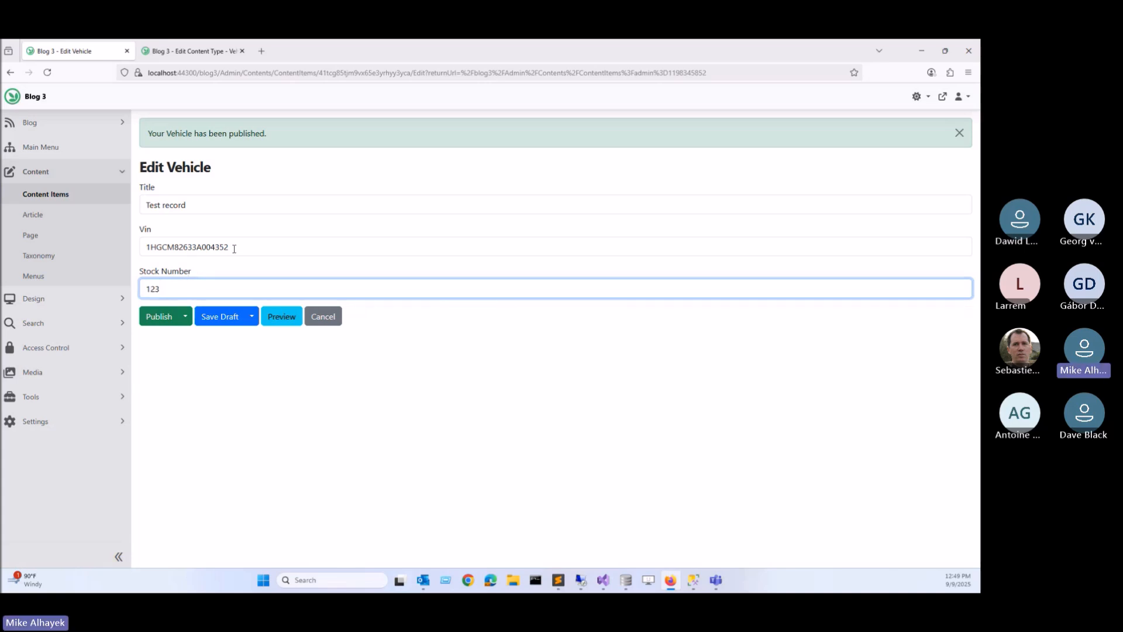
left_click_drag(234, 248, 206, 247)
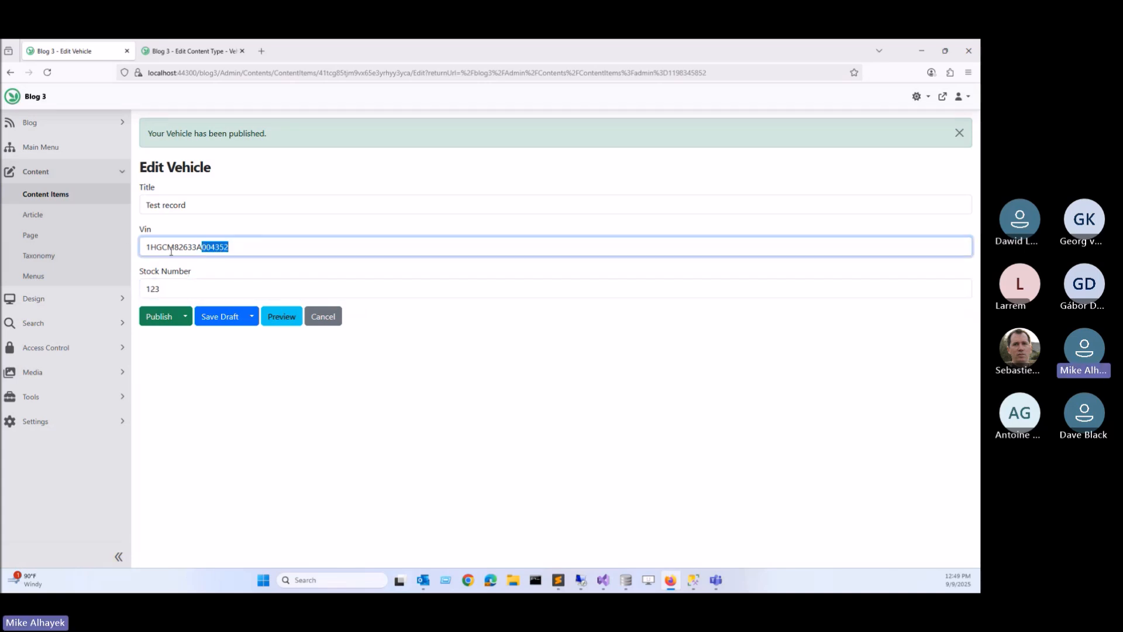
left_click(185, 290)
double_click(189, 289)
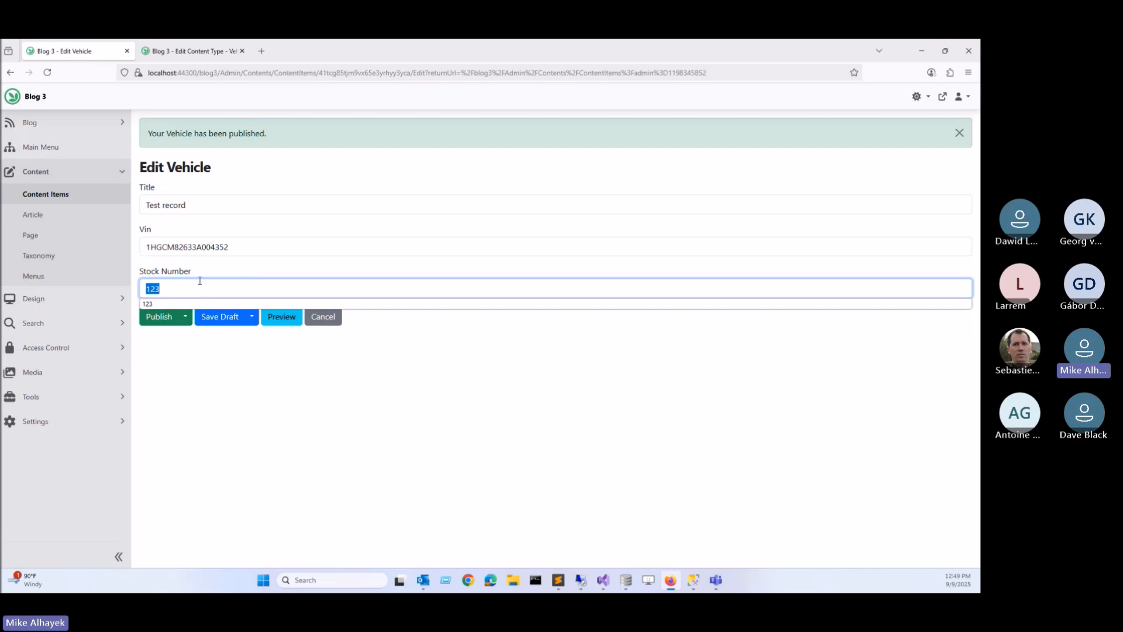
- Set the Stock Number field's type to Generated Disabled with the pattern {{ Model.ContentItem.Content.Vehicle.Vin.Text | slice: -6, 6 }} and save
left_click(186, 59)
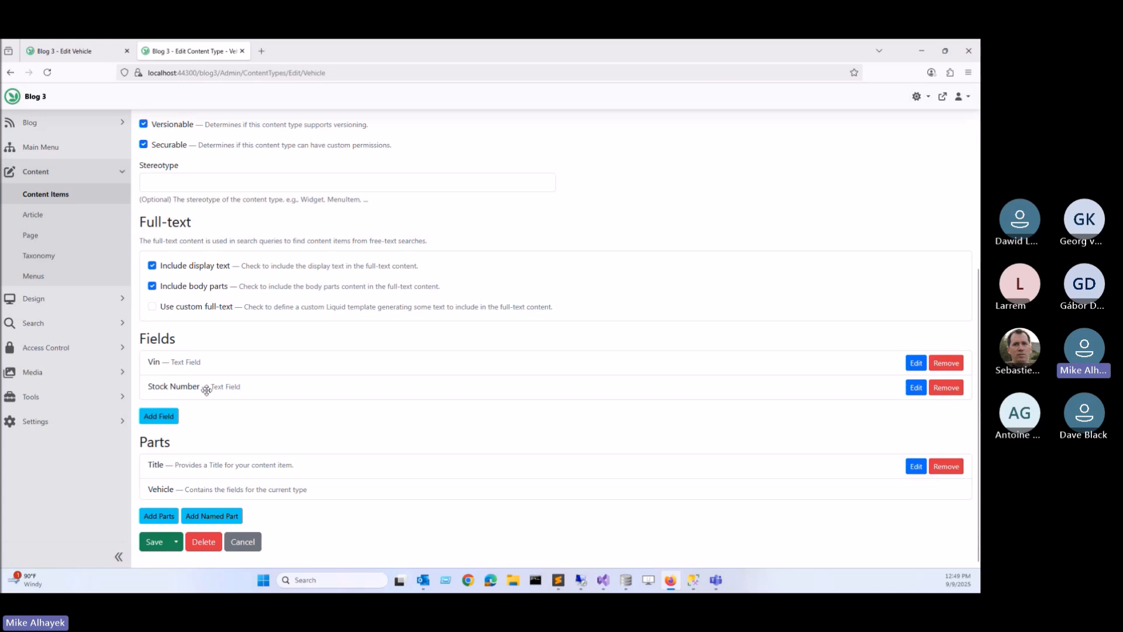
left_click(916, 387)
scroll(264, 356, "down", 2)
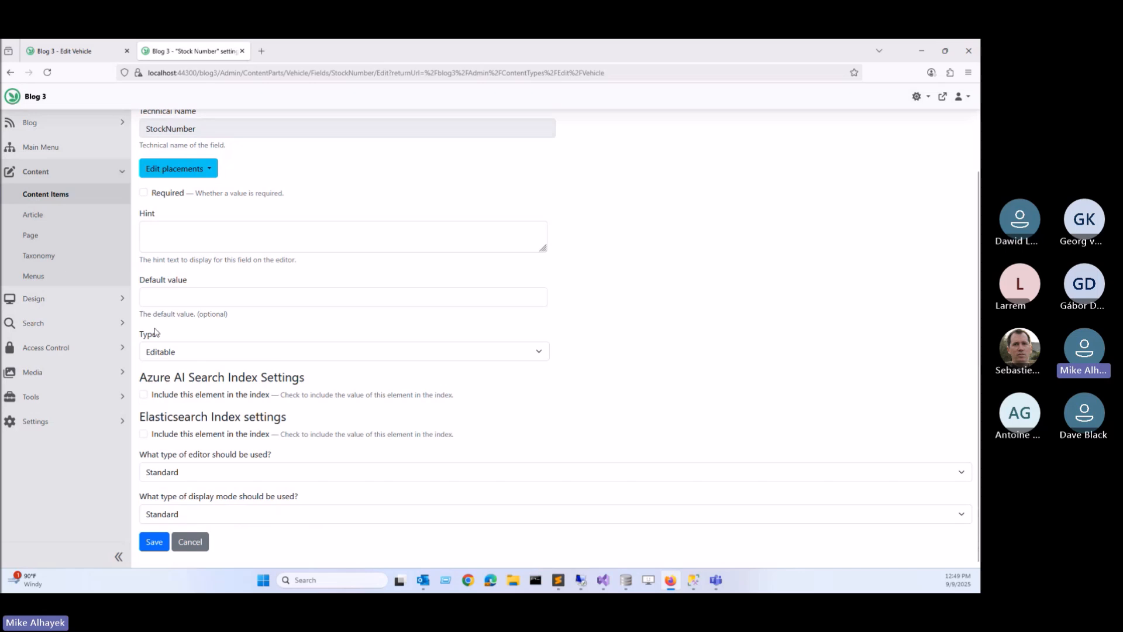
left_click(172, 360)
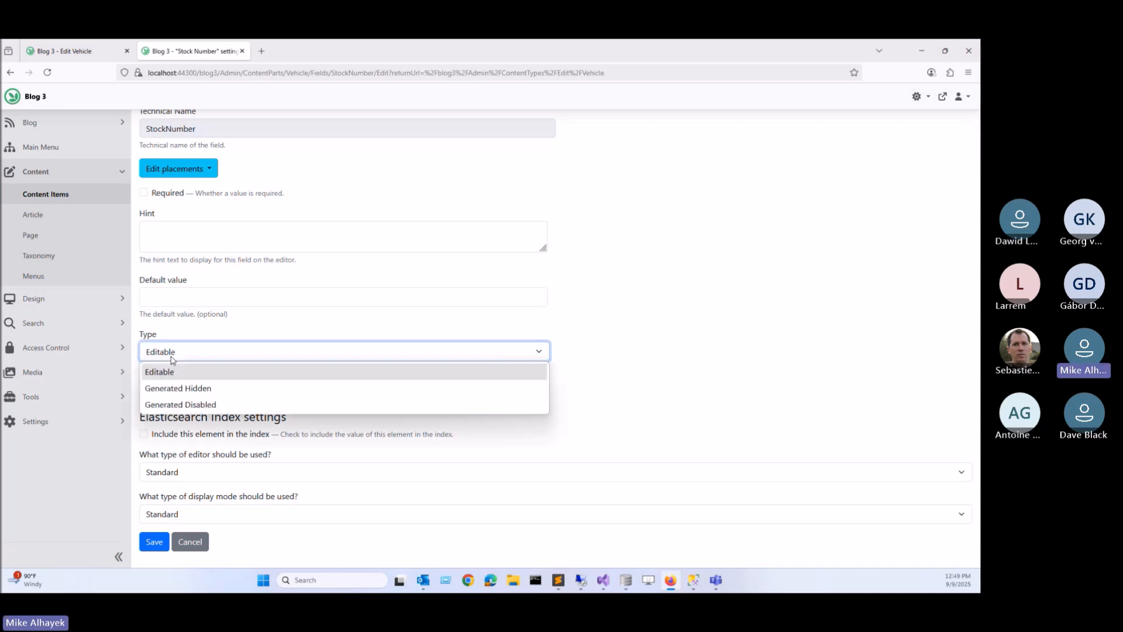
left_click(179, 405)
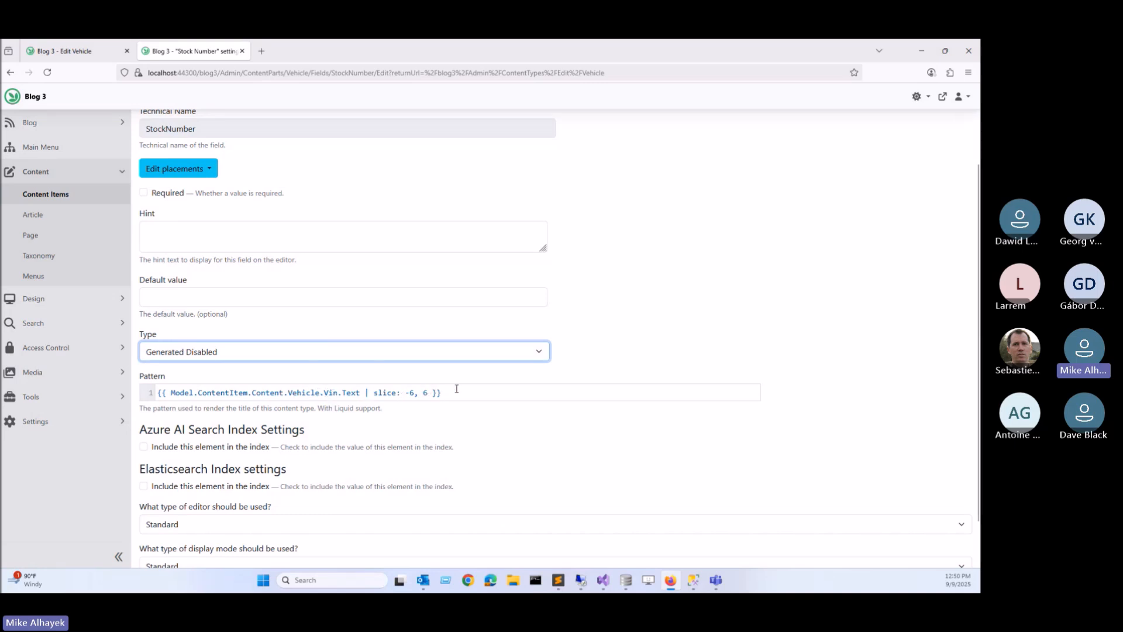
scroll(456, 388, "down", 2)
left_click(155, 543)
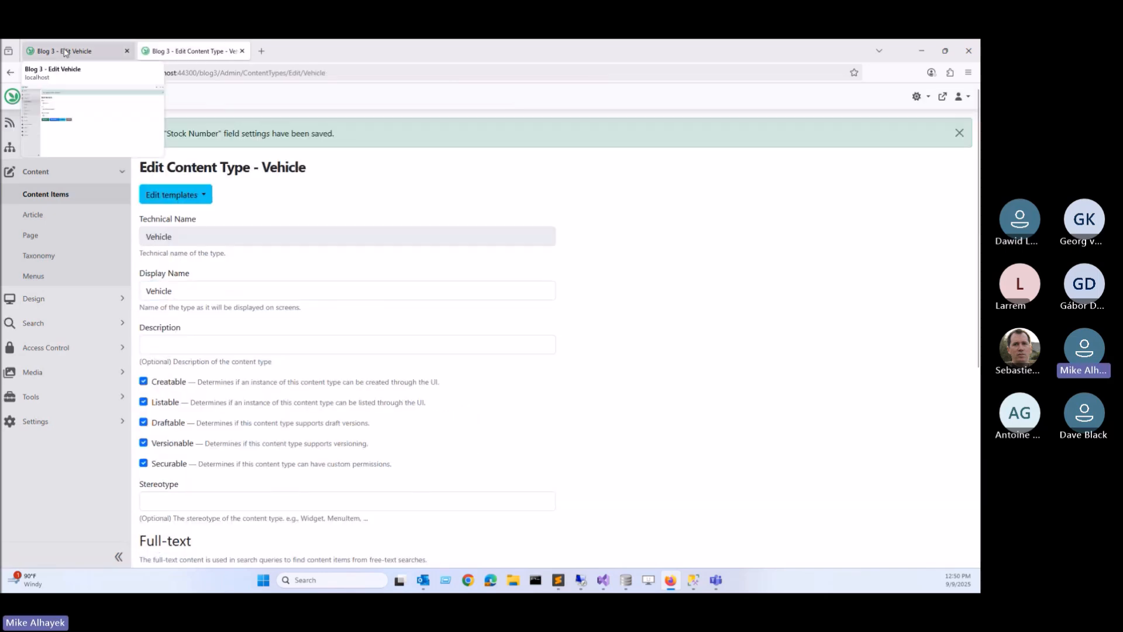
- Reload the Test record vehicle, republish it with editing continued, and compare the generated Stock Number with the end of the Vin
left_click(66, 53)
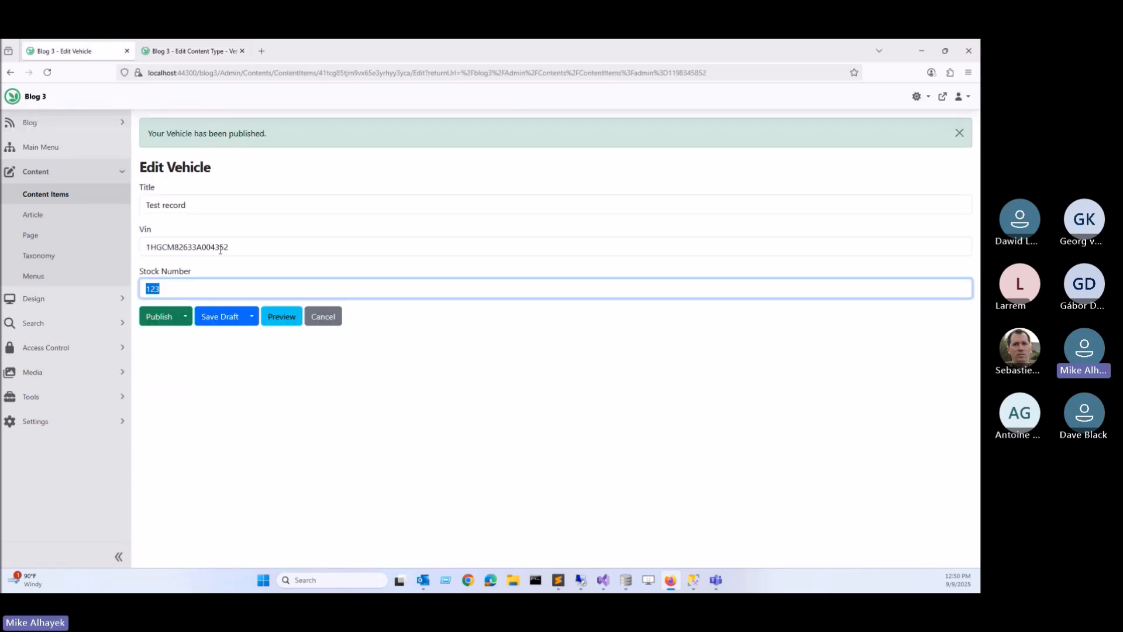
key("F5")
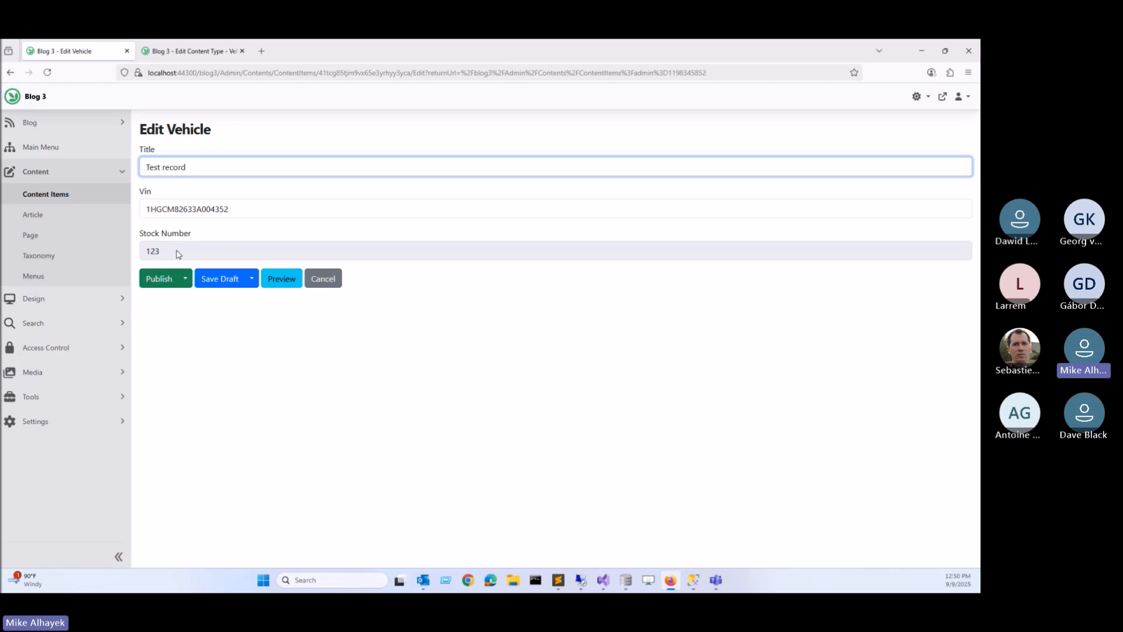
double_click(173, 253)
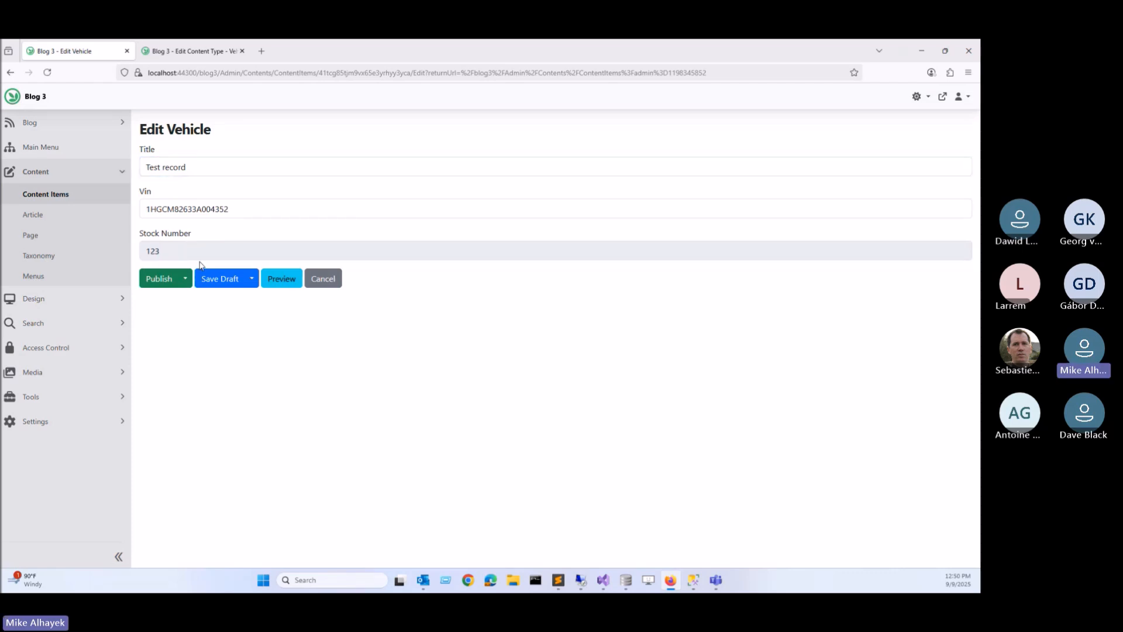
left_click(185, 279)
left_click(206, 303)
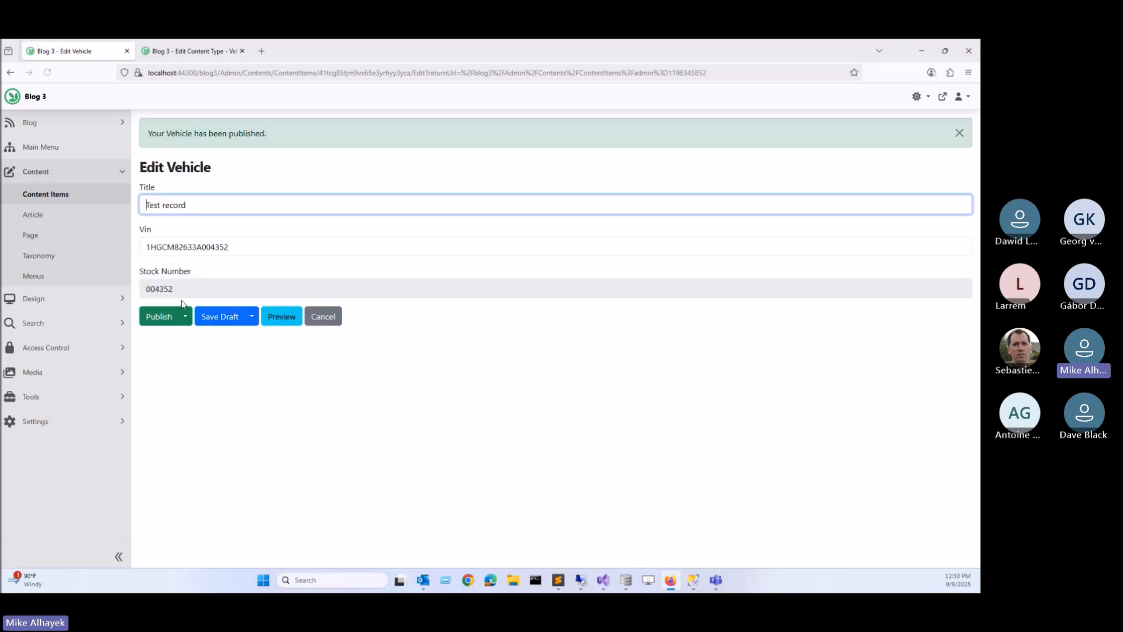
double_click(165, 289)
left_click_drag(230, 247, 204, 249)
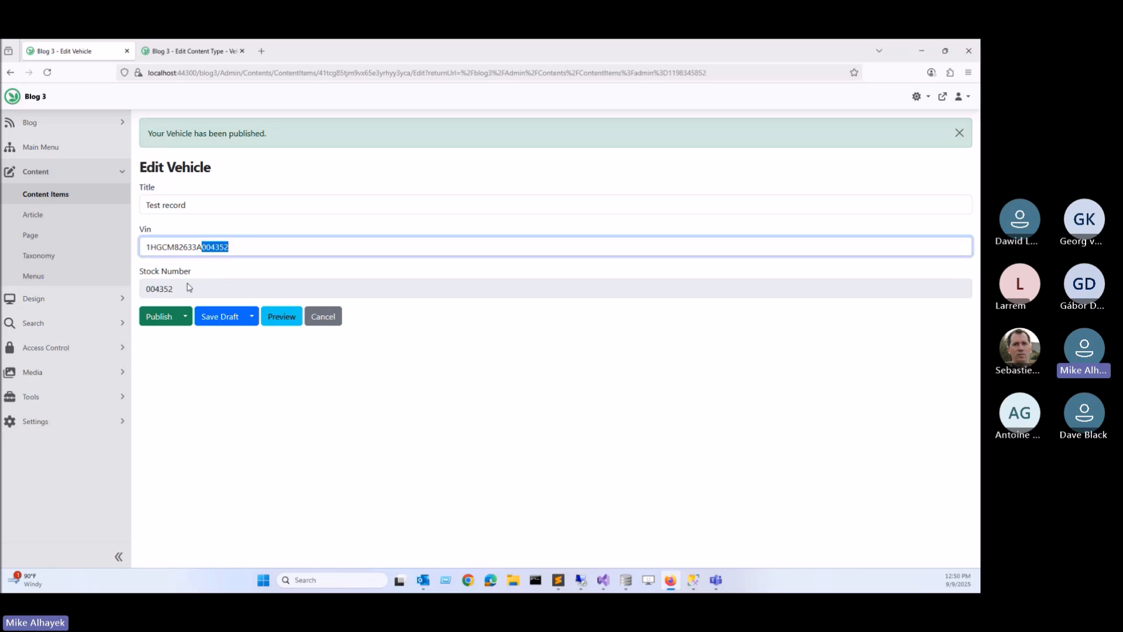
left_click_drag(268, 254, 234, 241)
left_click(189, 279)
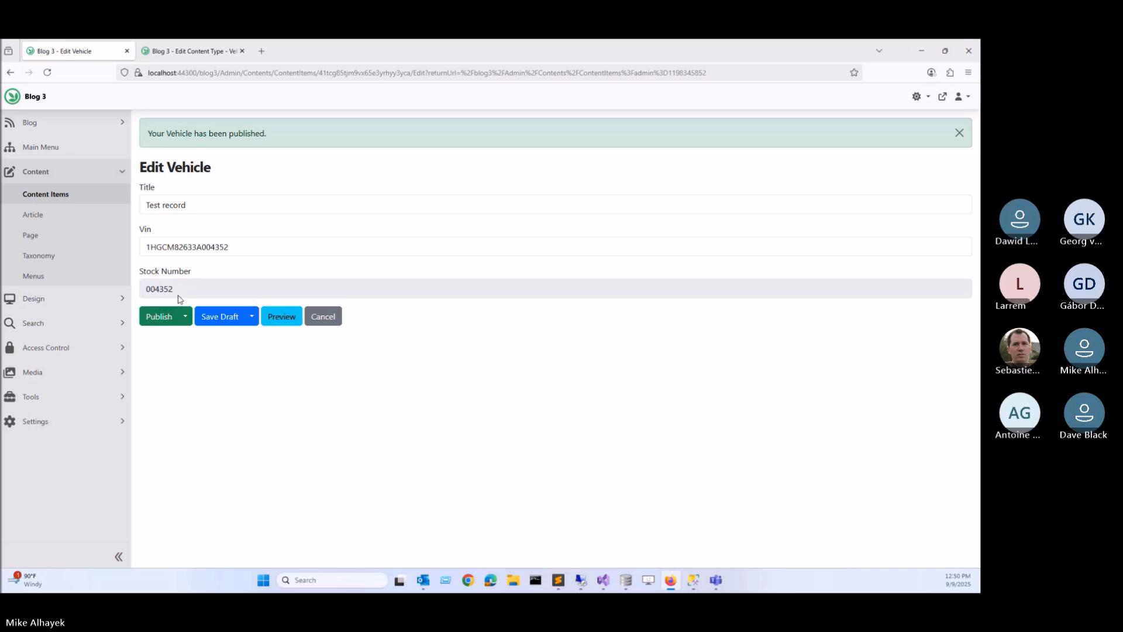
- Change the Vehicle content type's Stock Number field to Generated Hidden and save the field settings
left_click(182, 52)
scroll(226, 211, "down", 5)
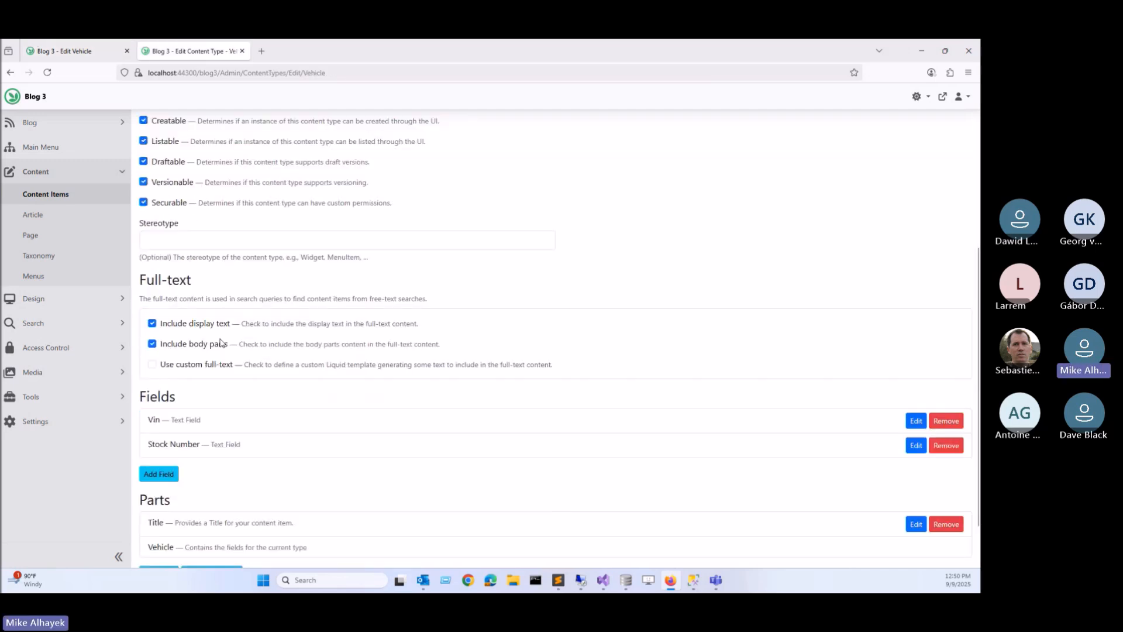
scroll(410, 386, "down", 1)
left_click(915, 362)
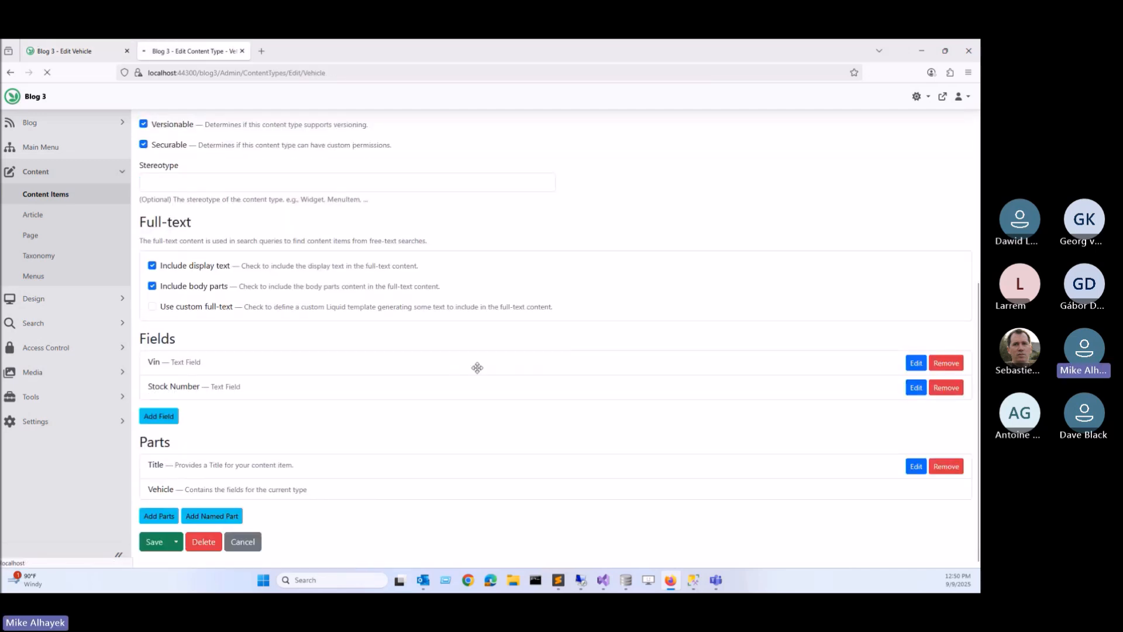
scroll(274, 398, "down", 3)
left_click(231, 300)
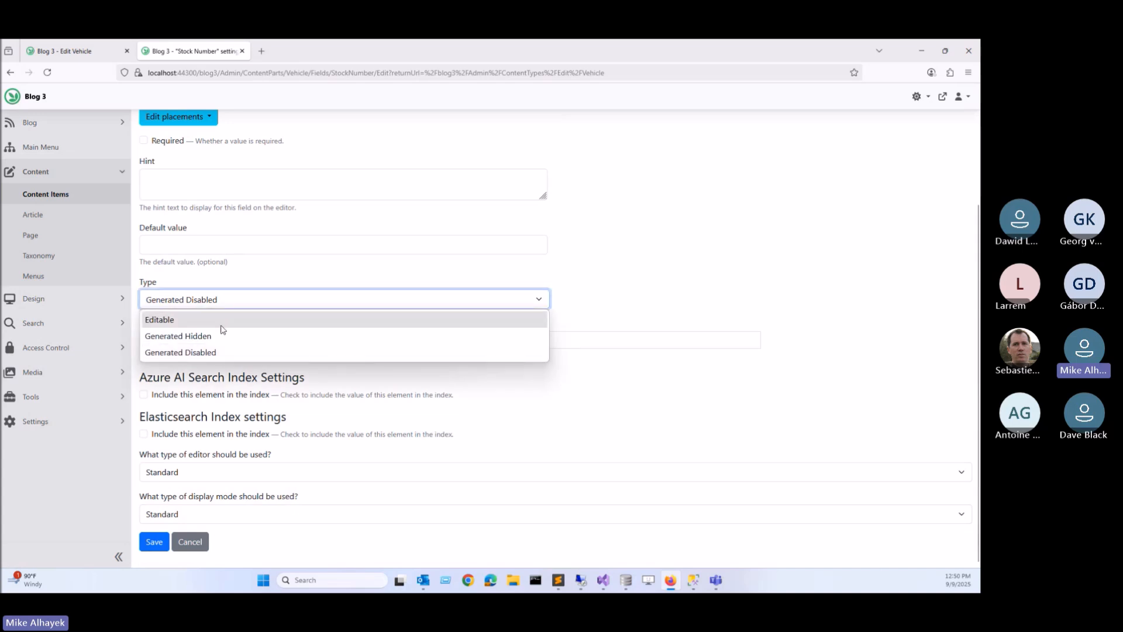
left_click(222, 335)
left_click(154, 542)
- Reload the Test record vehicle with the changed field settings and publish it with editing continued
left_click(79, 53)
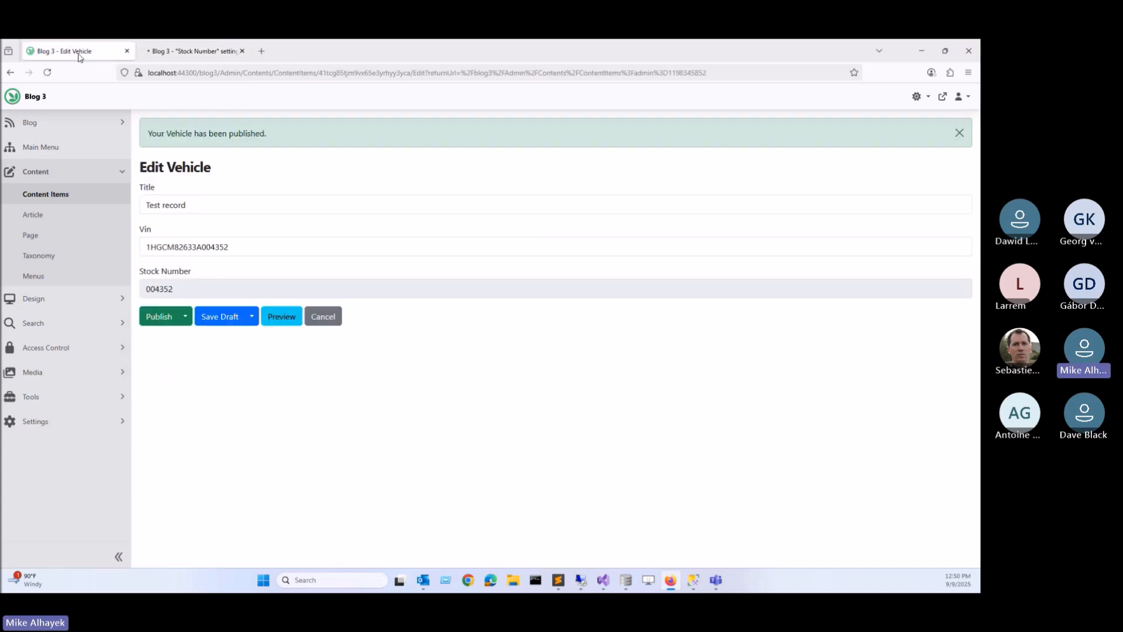
left_click(48, 71)
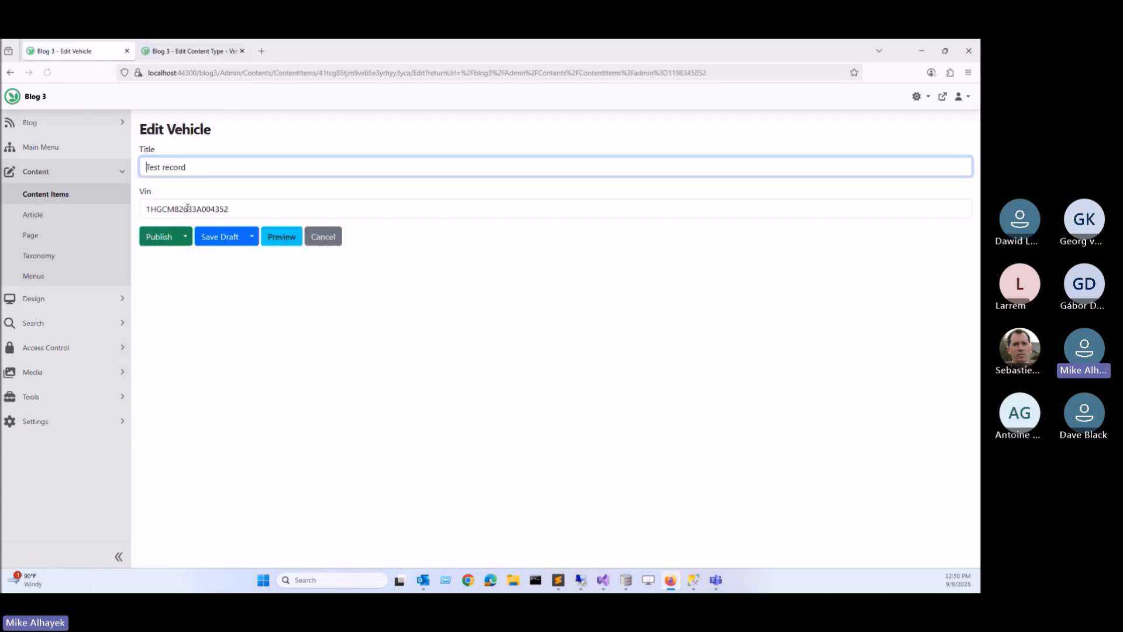
left_click(185, 236)
left_click(201, 260)
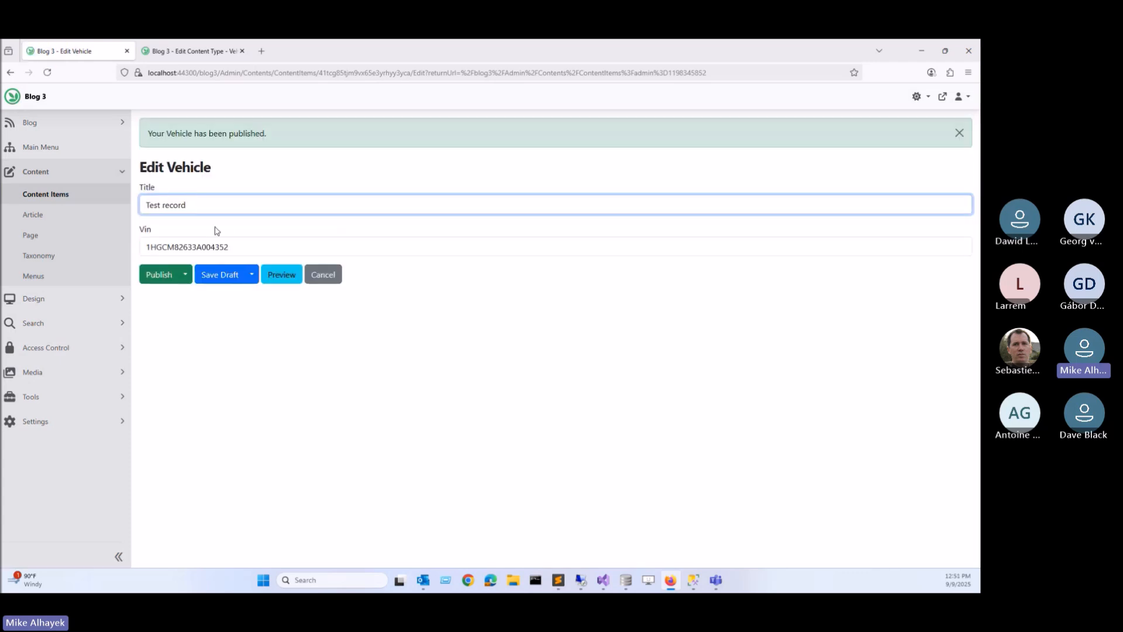
- Inspect the vehicle form's HTML in the developer tools and locate the hidden Stock Number input below the Vin field
key("F12")
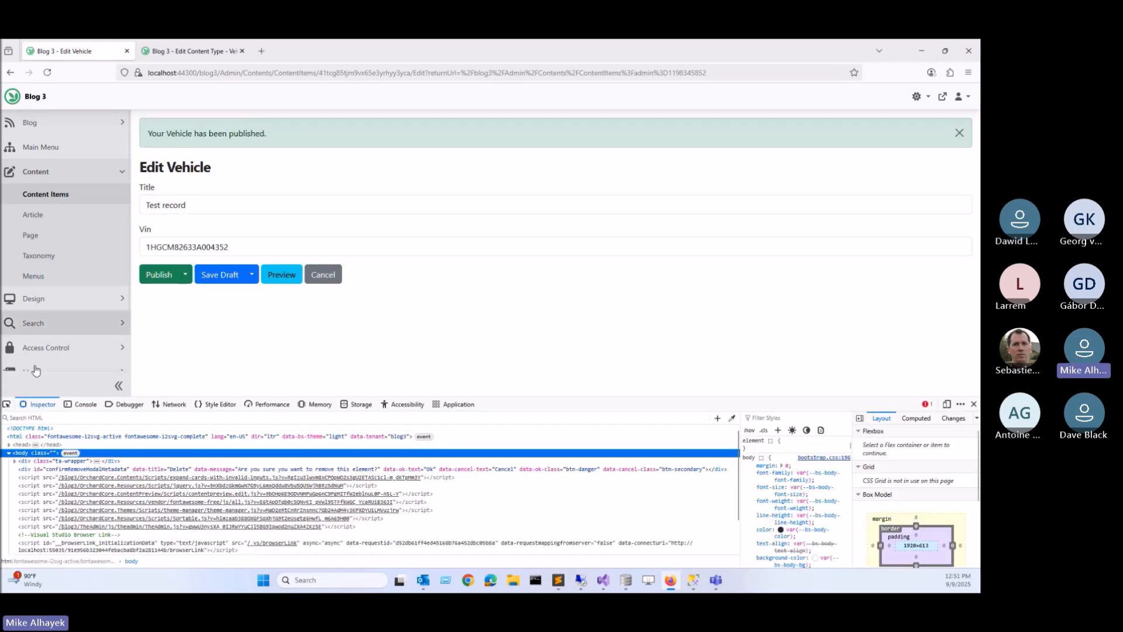
left_click(216, 246)
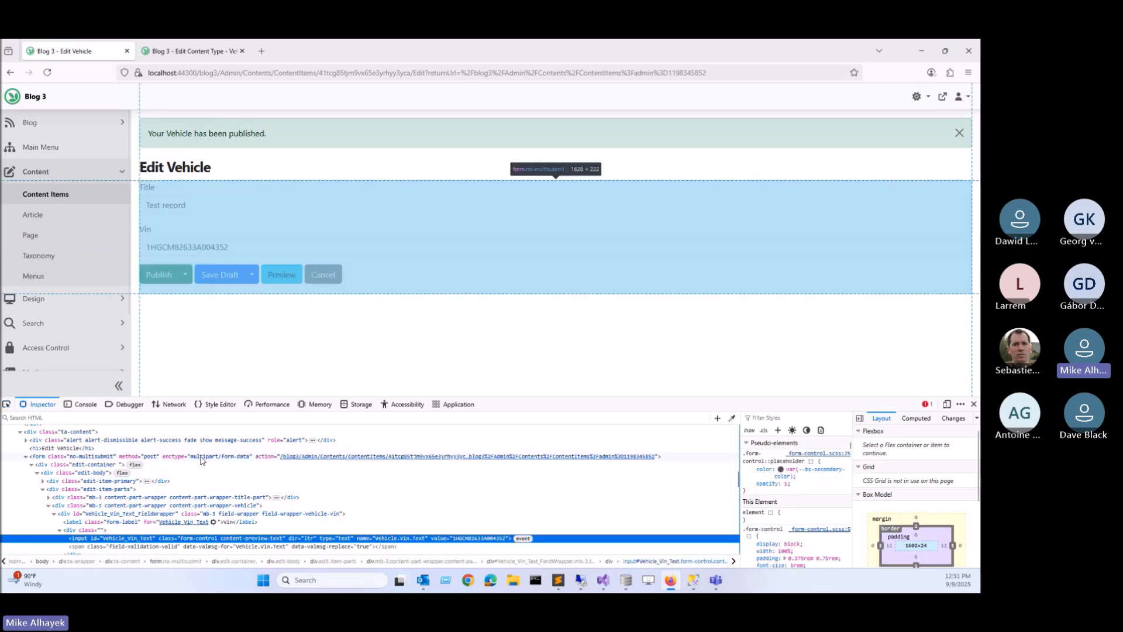
scroll(202, 459, "down", 3)
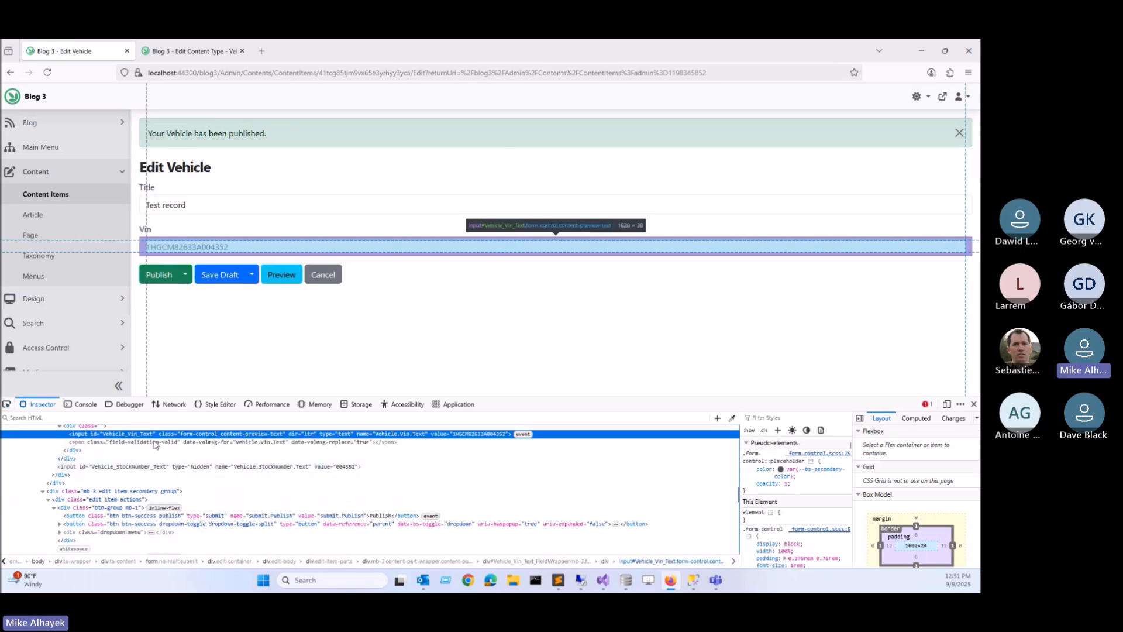
left_click(115, 475)
scroll(135, 506, "down", 2)
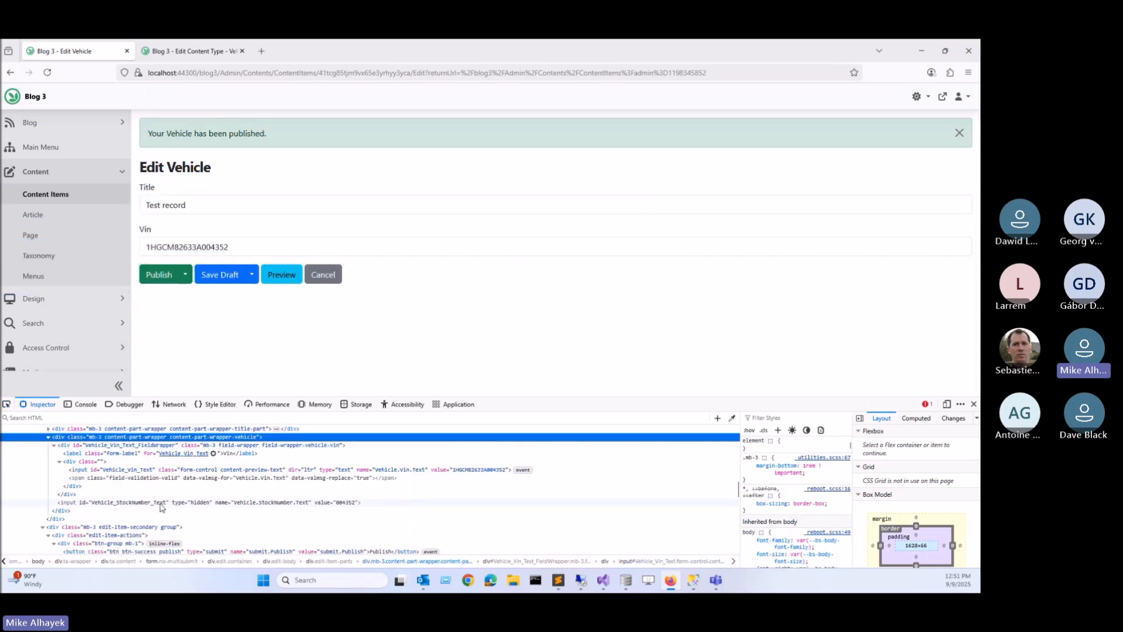
left_click(140, 504)
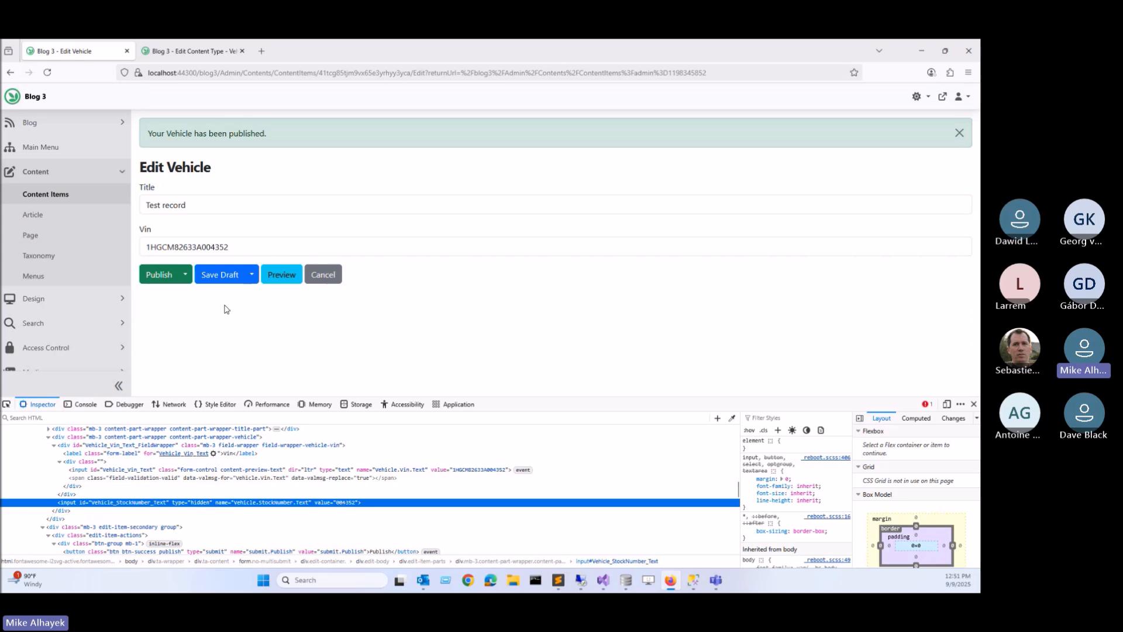
- Change the Stock Number pattern's slice arguments to -8, 8, set its type to Generated Disabled, and save the field settings
left_click(193, 51)
scroll(307, 431, "down", 5)
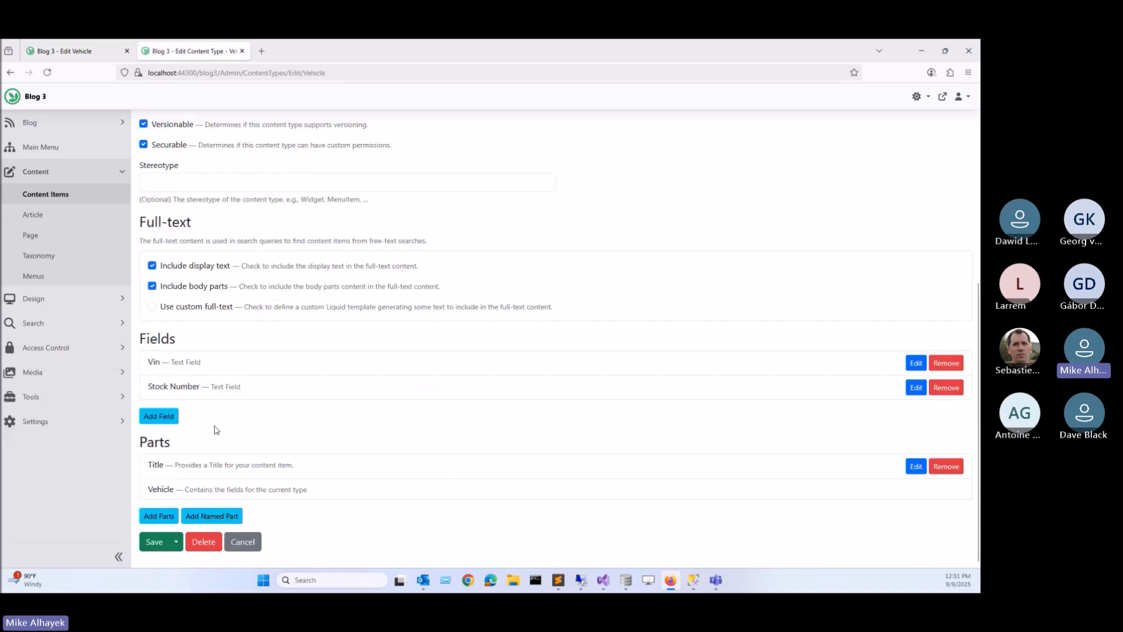
left_click(916, 389)
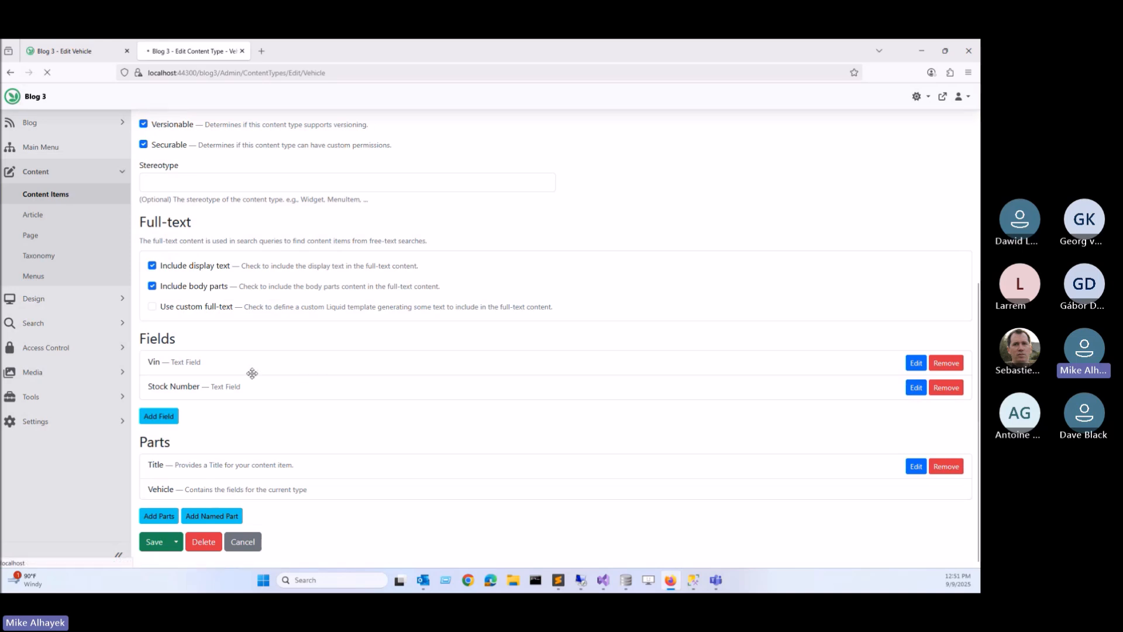
scroll(295, 430, "down", 3)
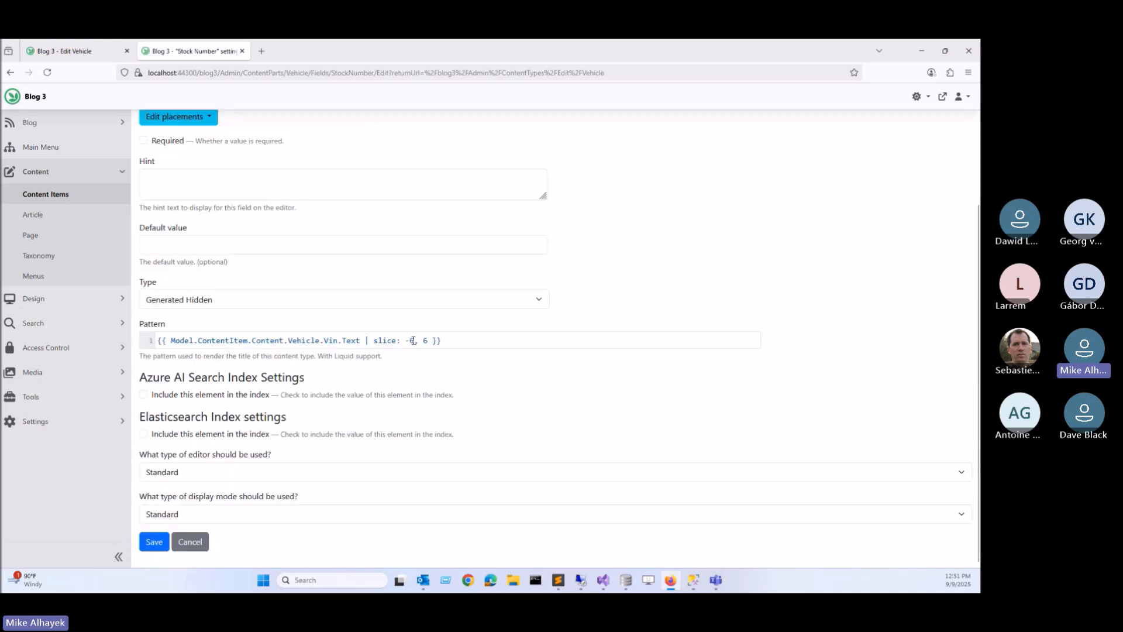
type("8, ")
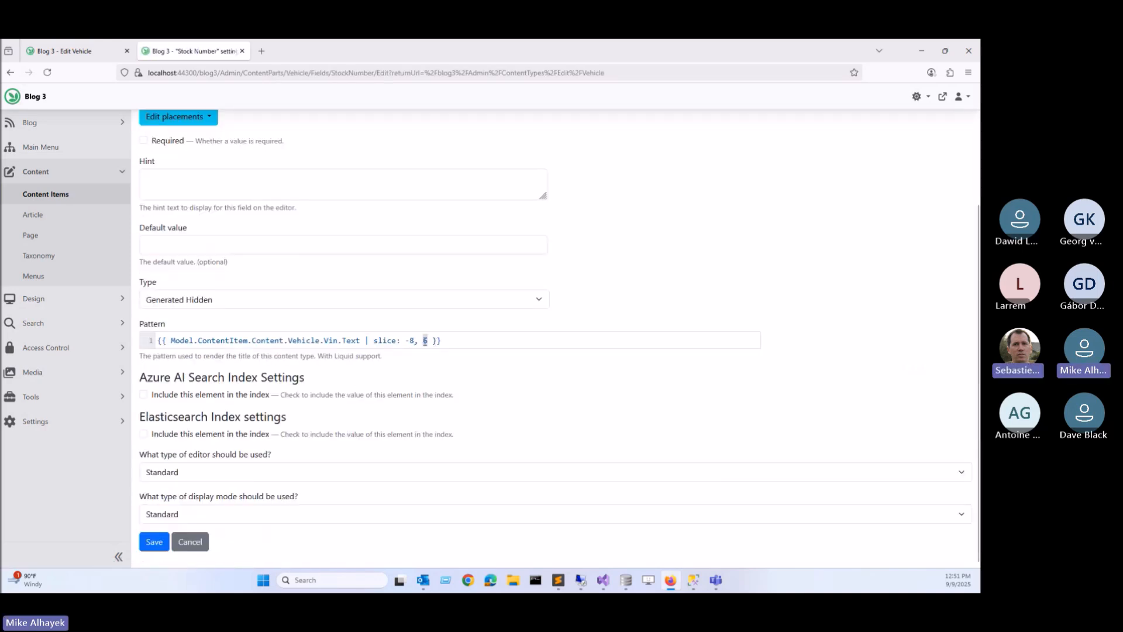
type("8")
left_click(214, 303)
left_click(208, 351)
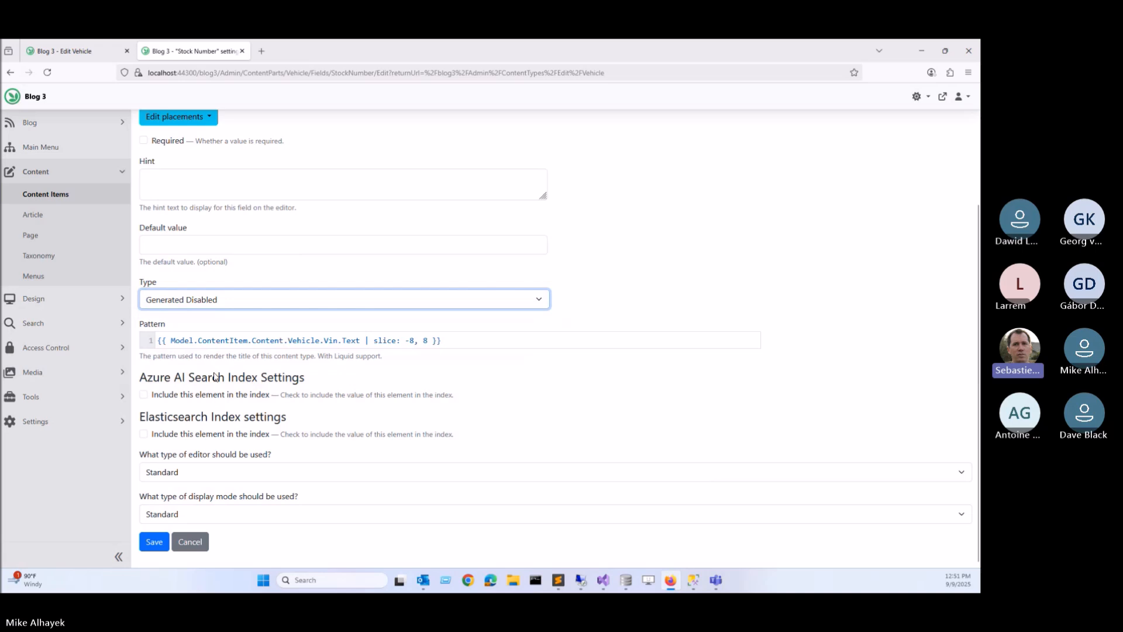
left_click(155, 543)
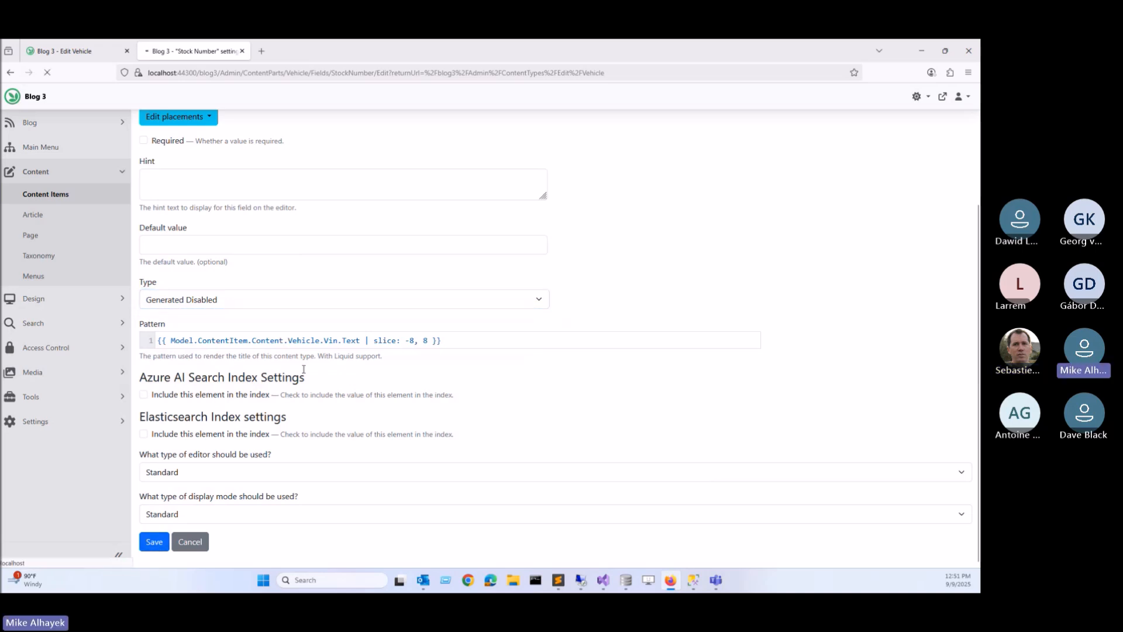
- Remove the Model. prefix from the Vehicle's Stock Number pattern, leaving {{ ContentItem.Content.Vehicle.Vin.Text | slice: -8, 8 }}, and save the field settings
scroll(234, 409, "down", 5)
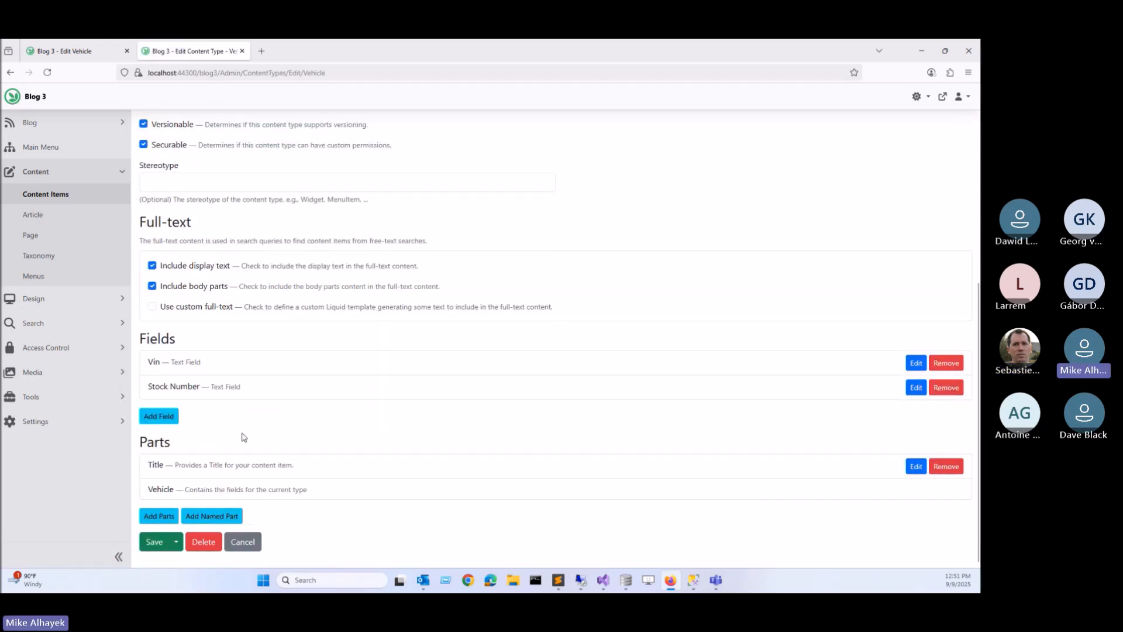
left_click(916, 387)
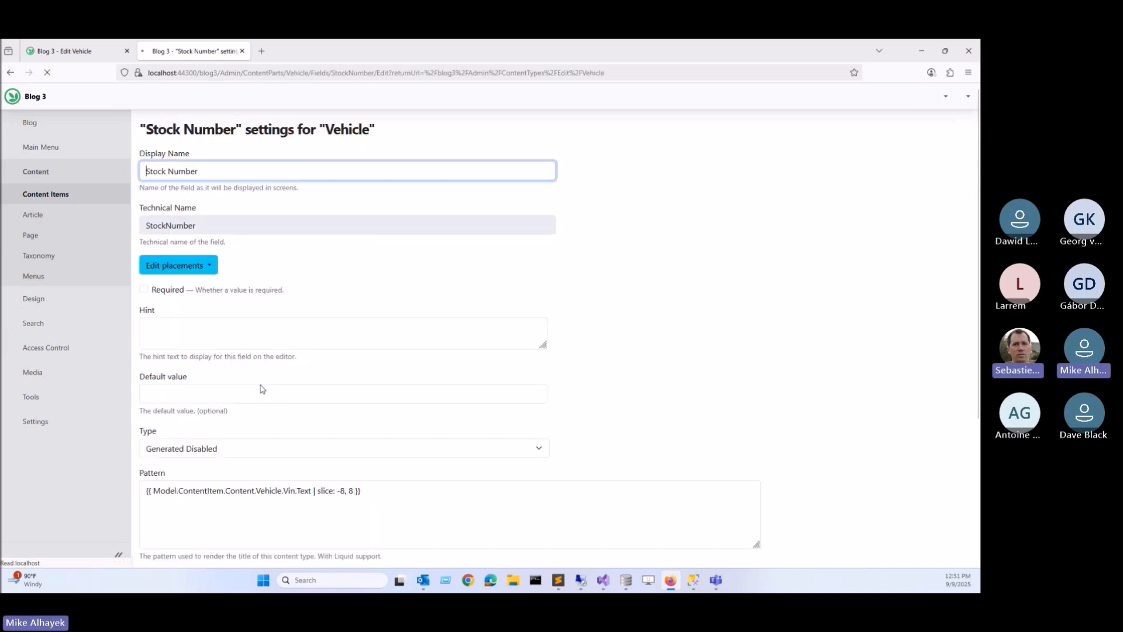
scroll(167, 342, "down", 2)
double_click(181, 341)
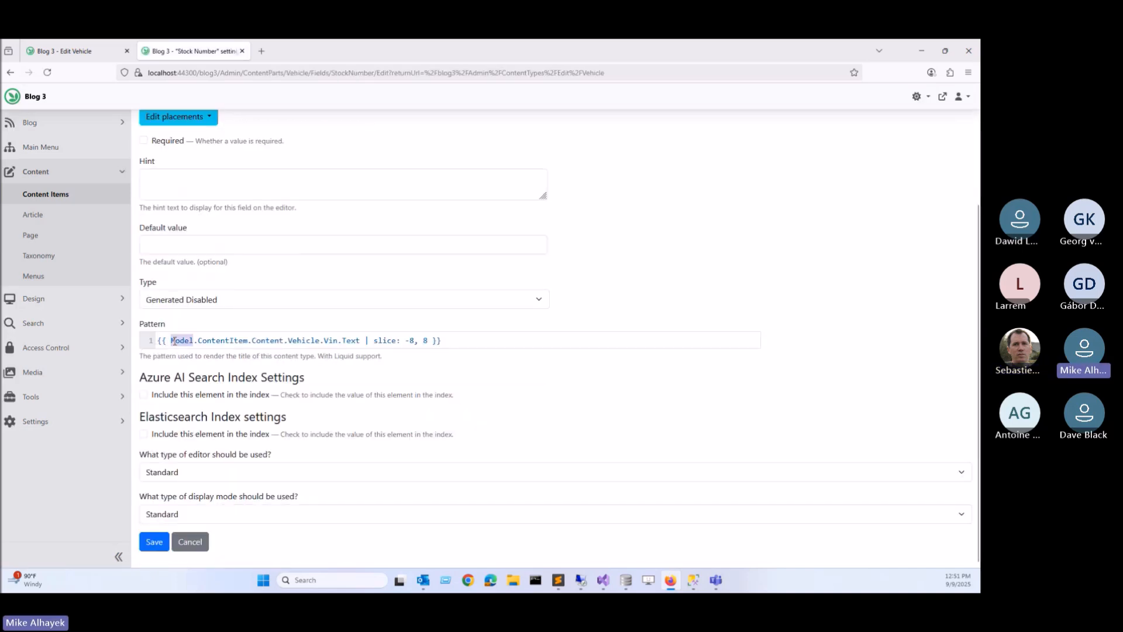
key("BackSpace")
key("Delete")
left_click(154, 541)
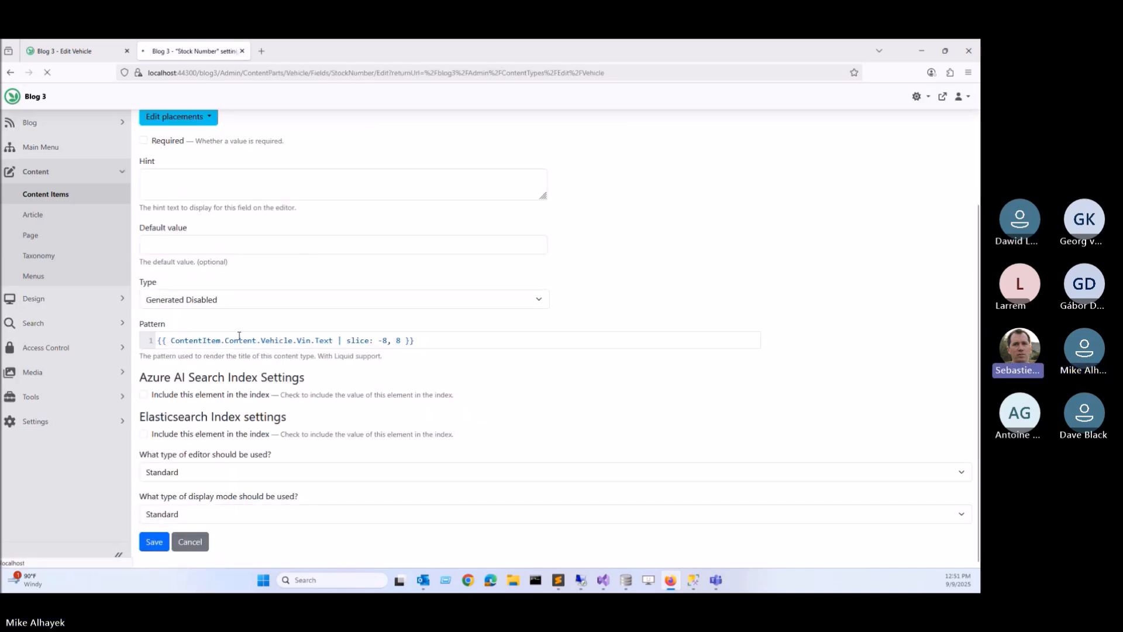
- Reload the Test record vehicle and compare the generated Stock Number with the last eight characters of the Vin
left_click(103, 48)
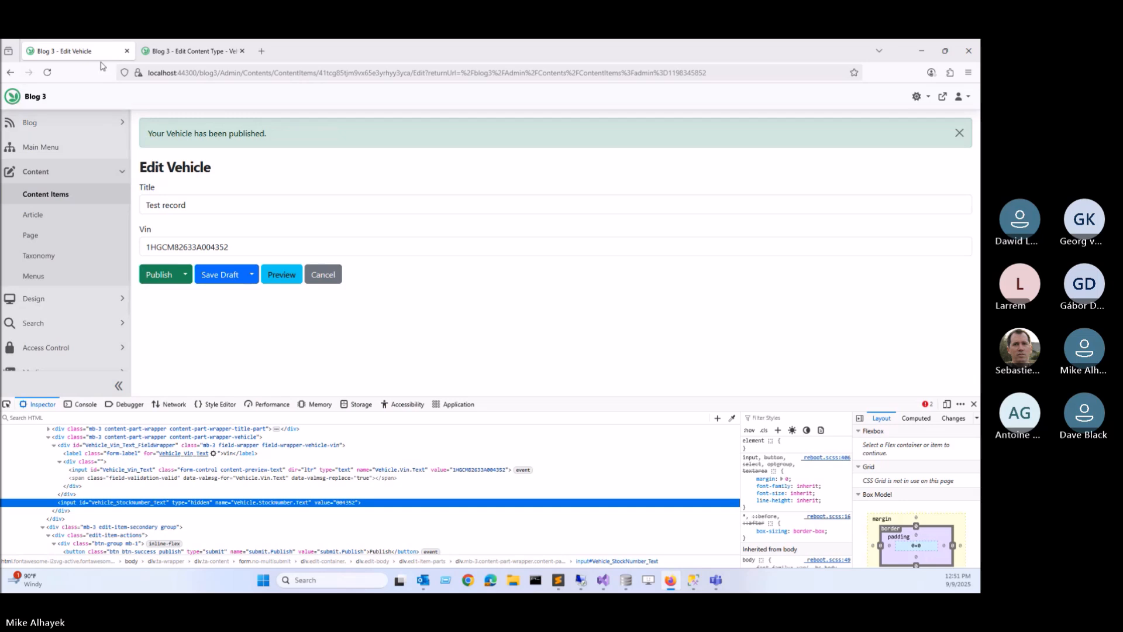
left_click(49, 73)
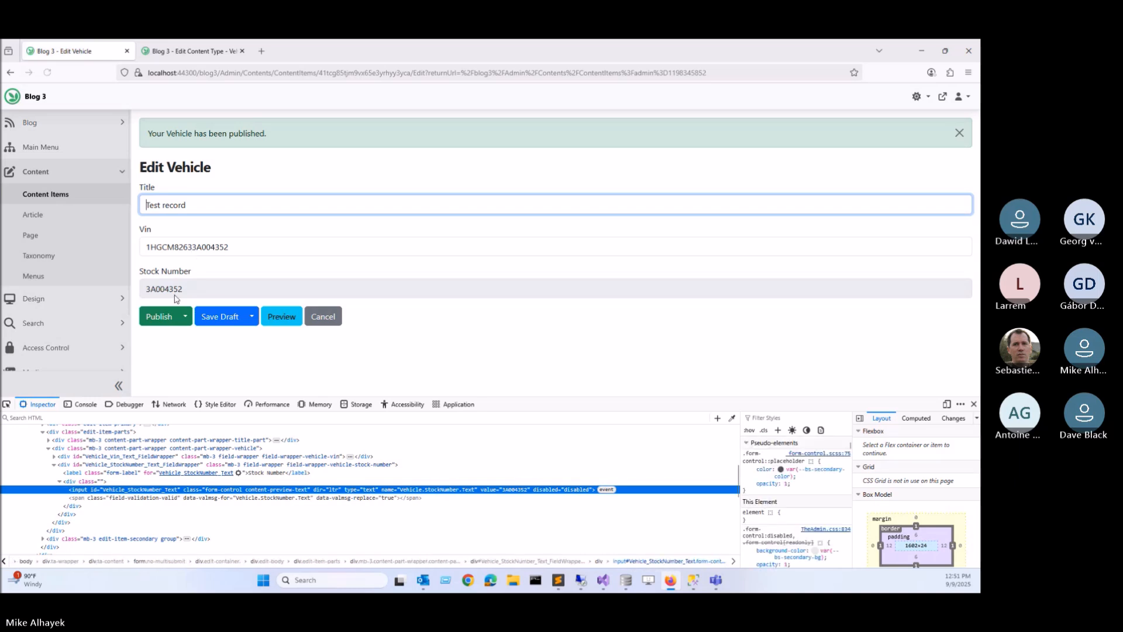
left_click_drag(229, 247, 189, 246)
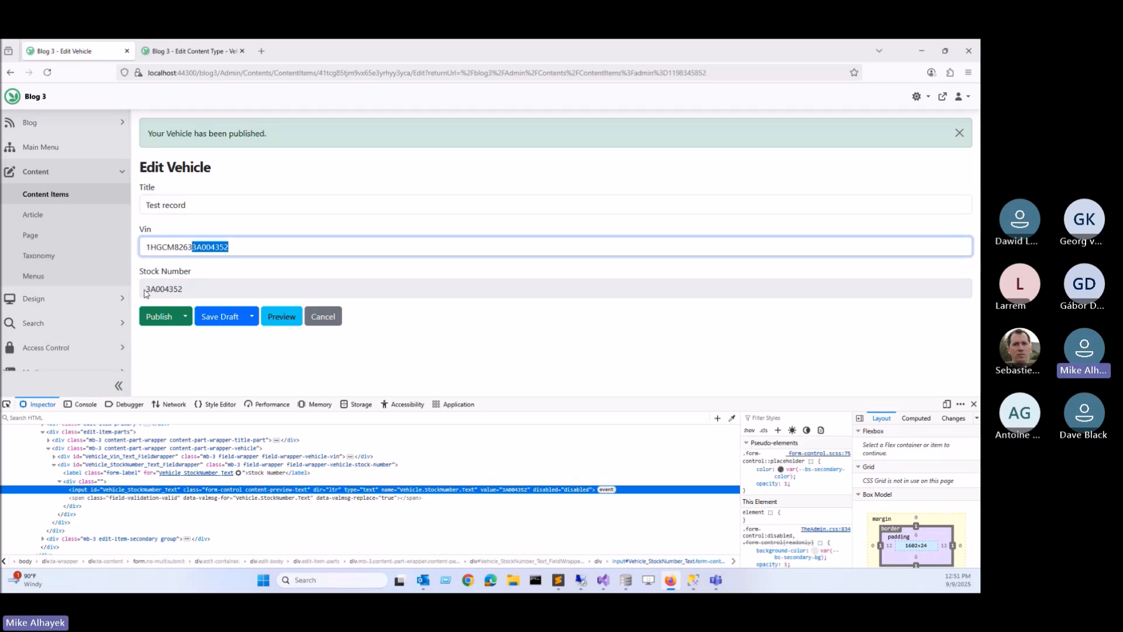
left_click_drag(145, 289, 197, 293)
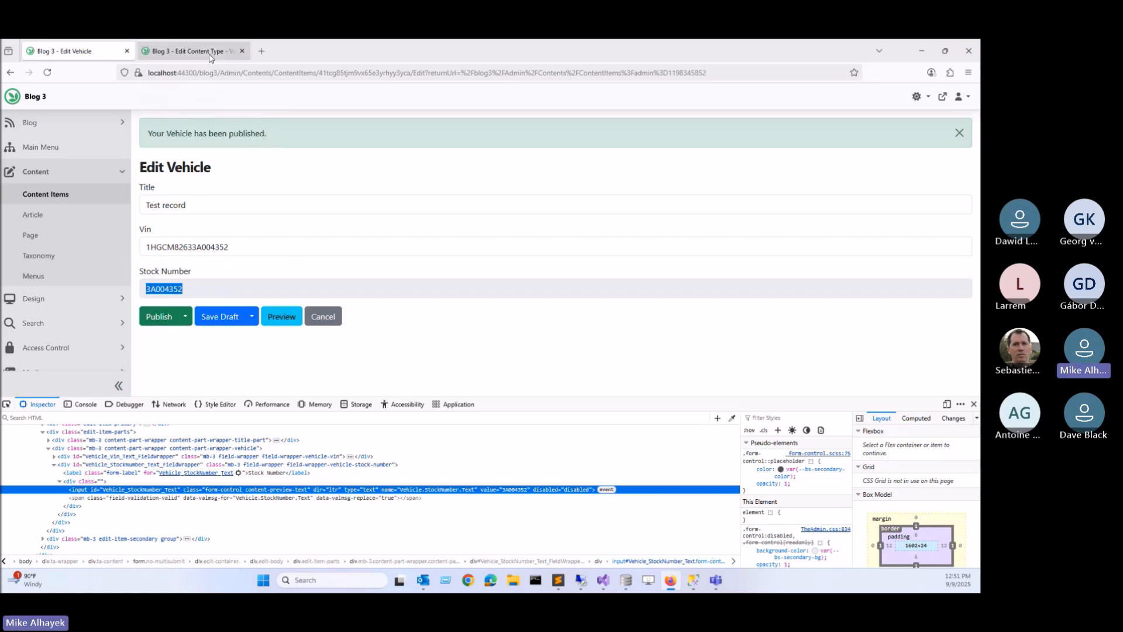
- Reopen the Vehicle content type's Stock Number field settings and review its generated type and Liquid pattern
key("ctrl+Tab")
scroll(322, 310, "down", 3)
scroll(323, 310, "down", 1)
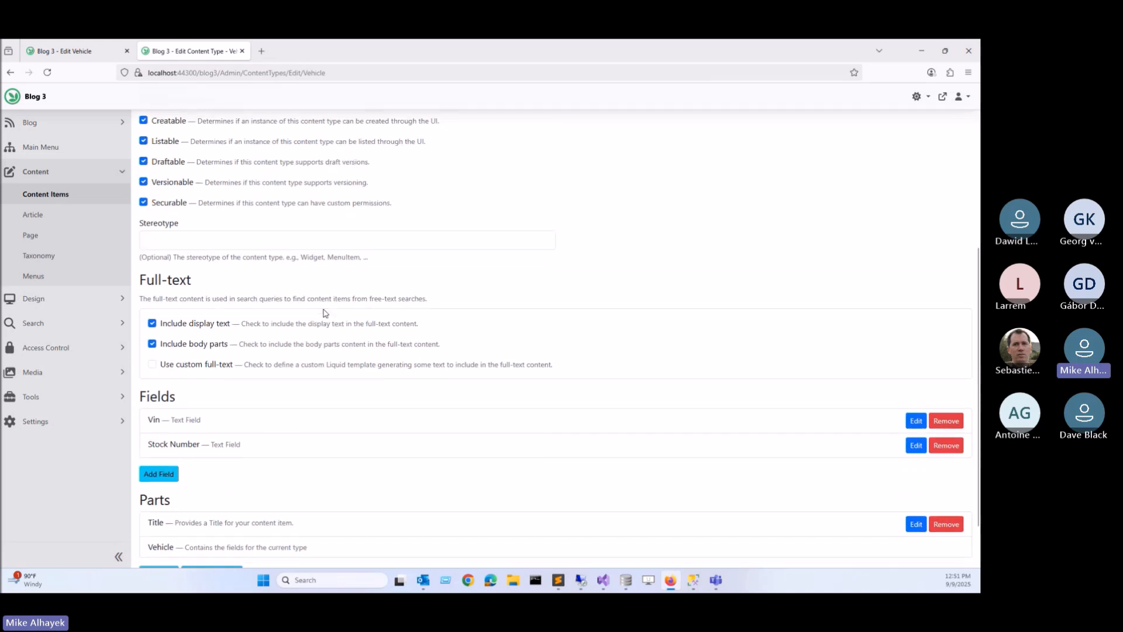
left_click(916, 445)
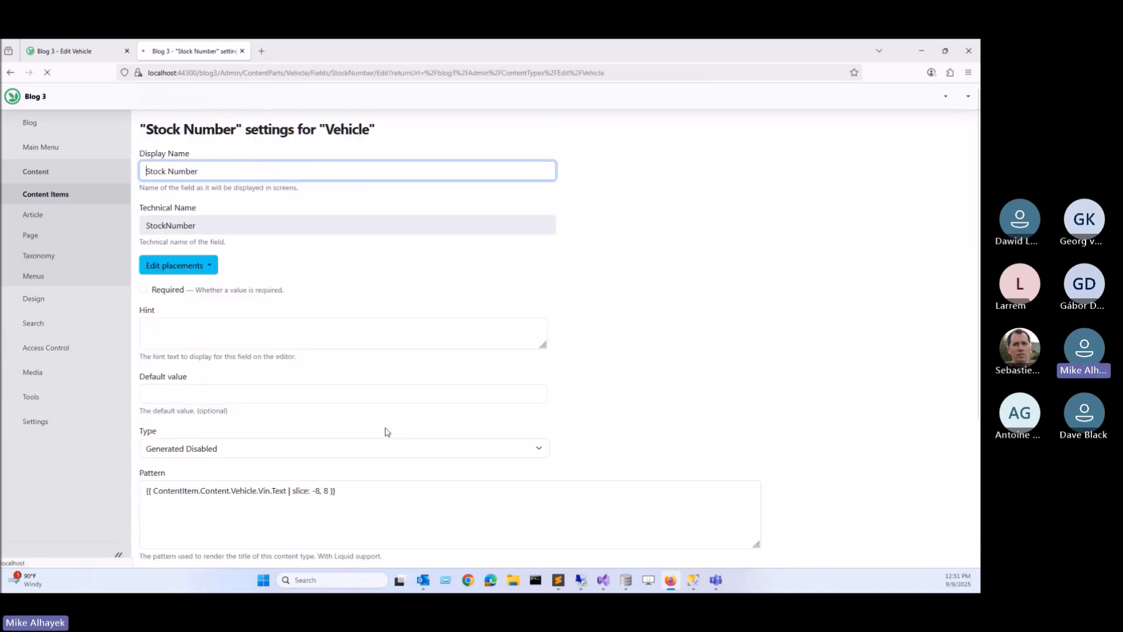
scroll(232, 309, "down", 3)
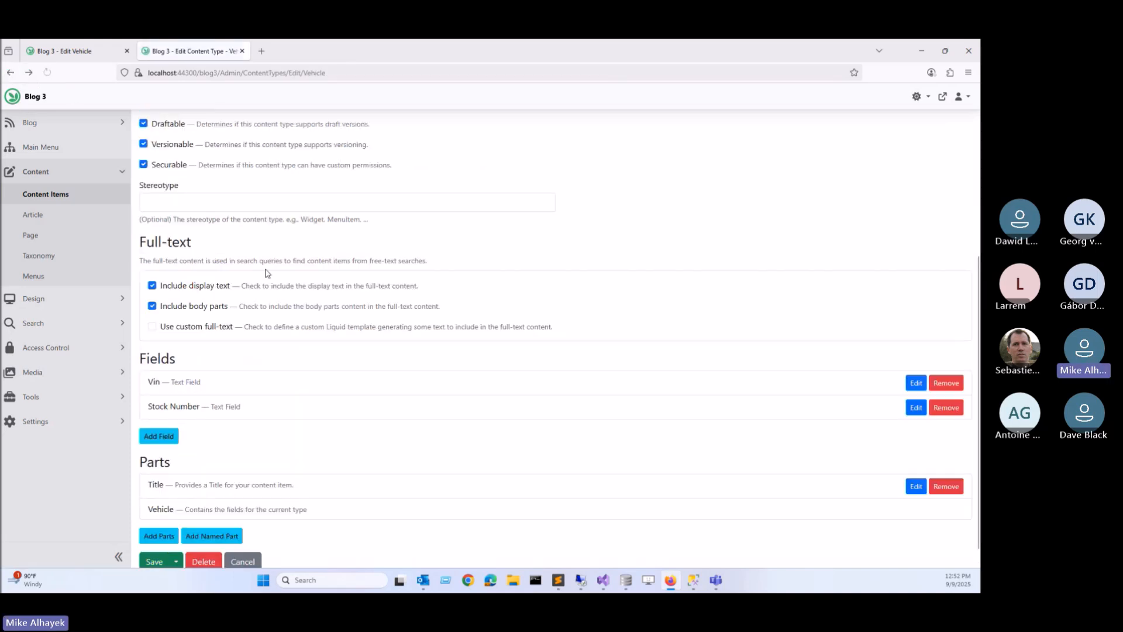
- Try the option Title is generated and input is disabled on the Vehicle's Title part, and leave without saving
scroll(318, 486, "down", 1)
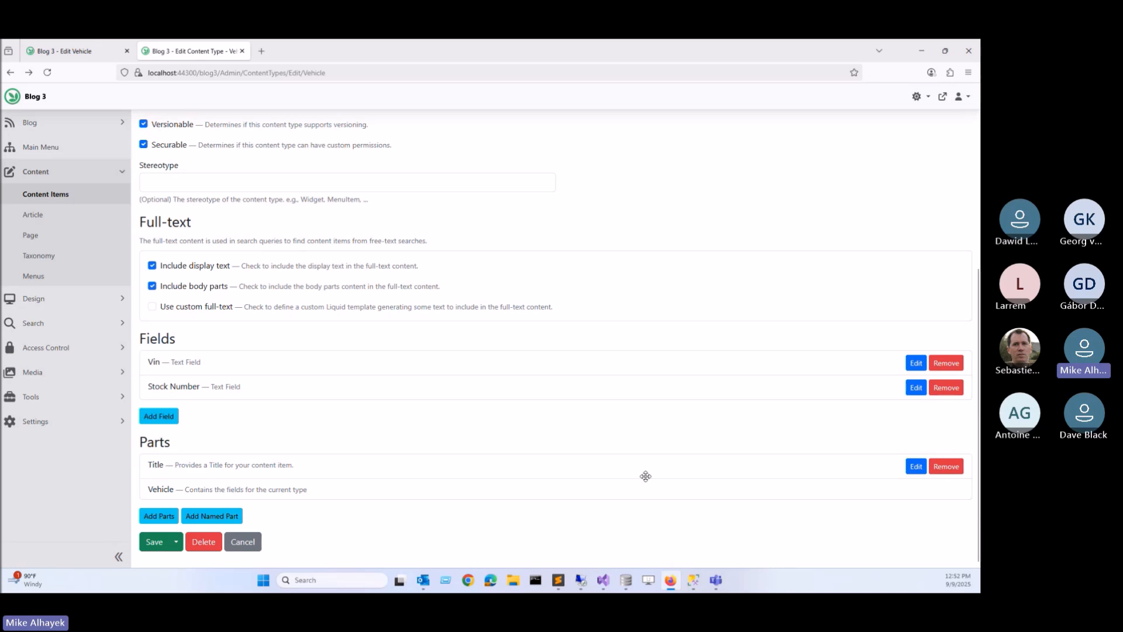
left_click(916, 466)
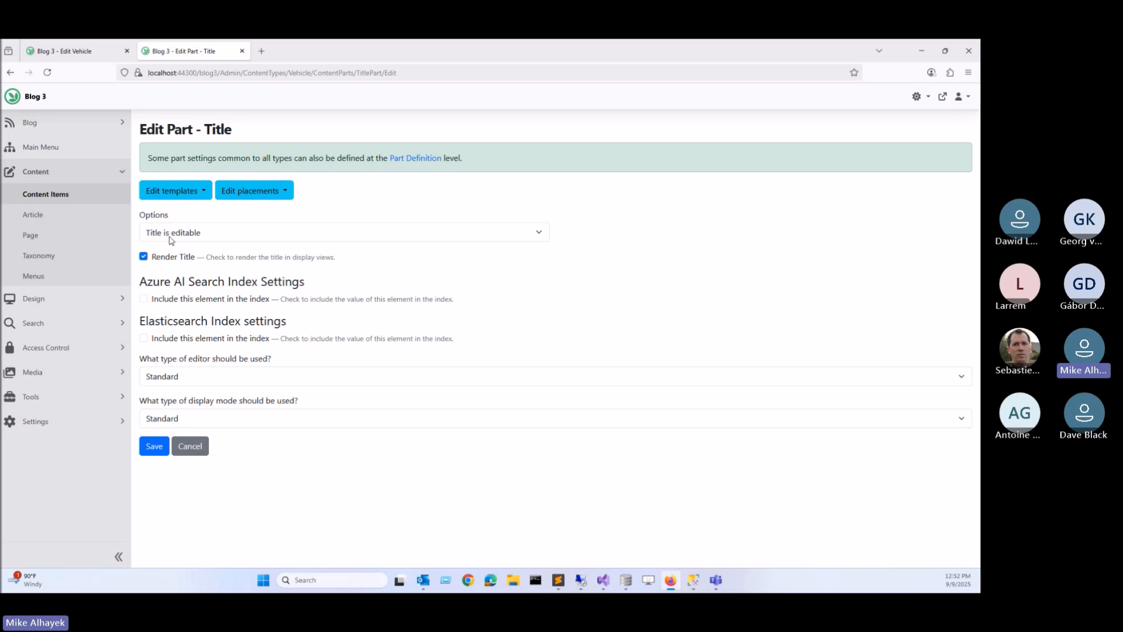
left_click(206, 236)
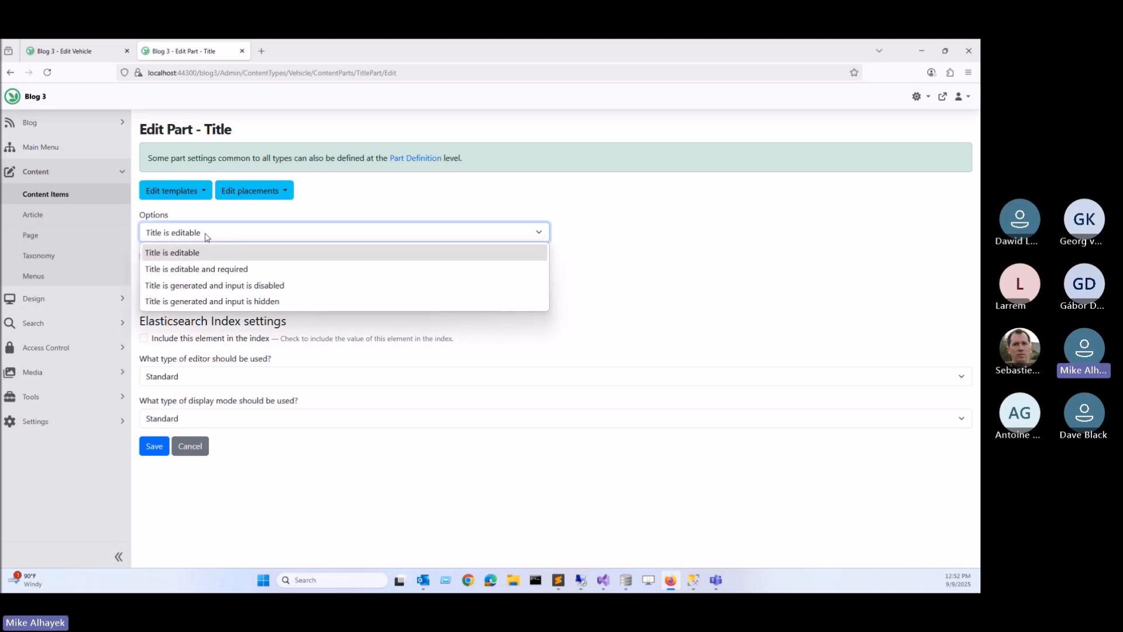
left_click(219, 292)
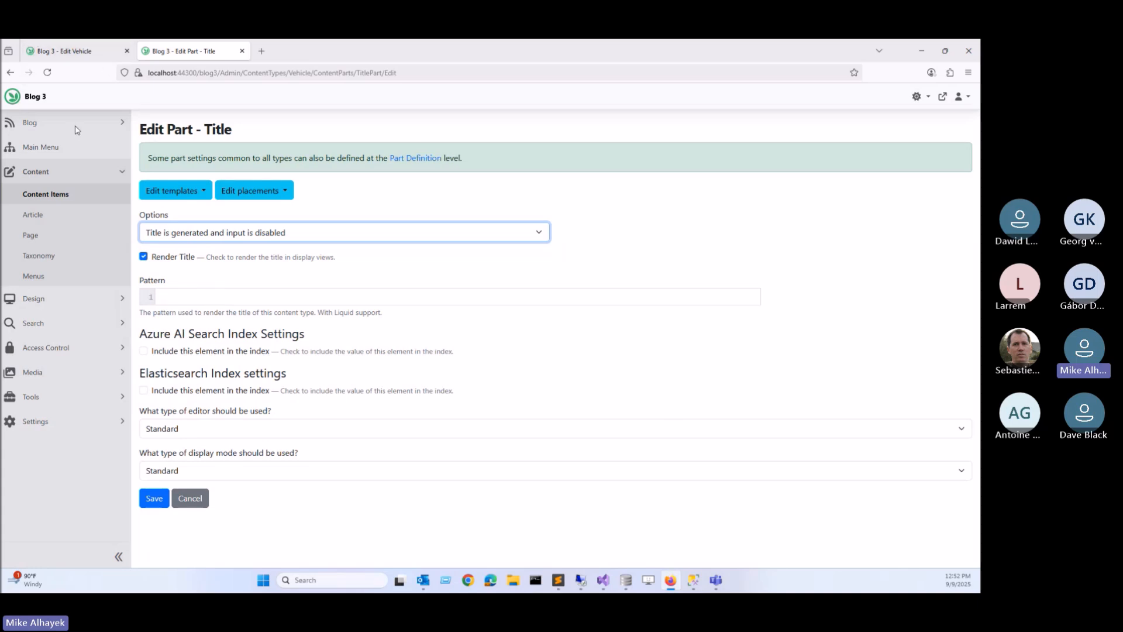
left_click(10, 72)
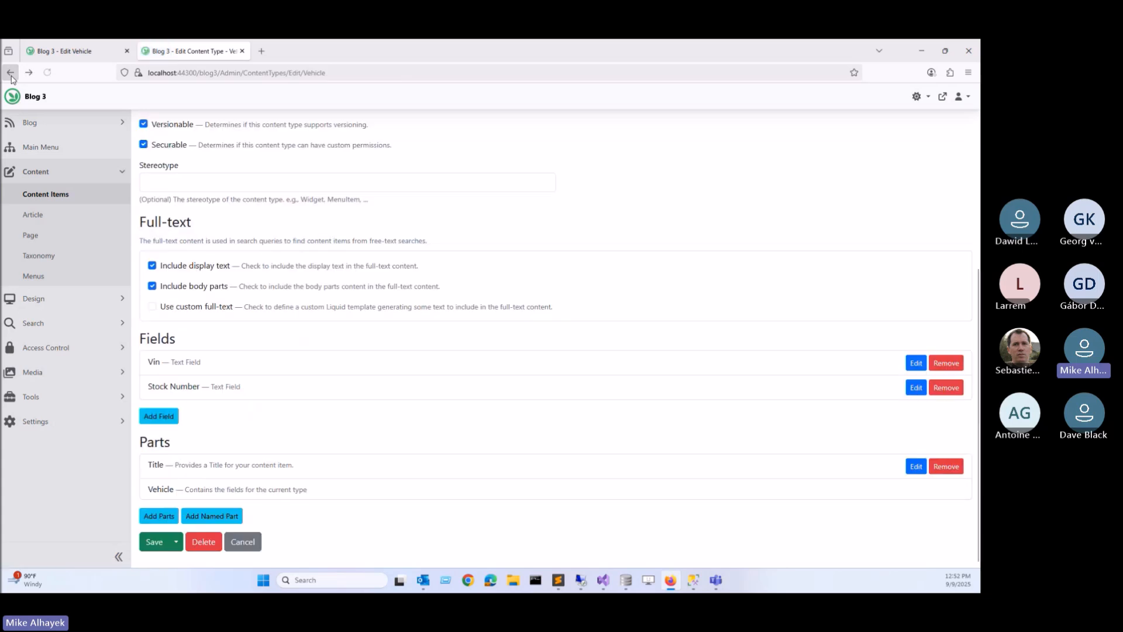
- Look over the Type and Pattern settings of the Stock Number field, and return to the Vehicle content type
left_click(916, 387)
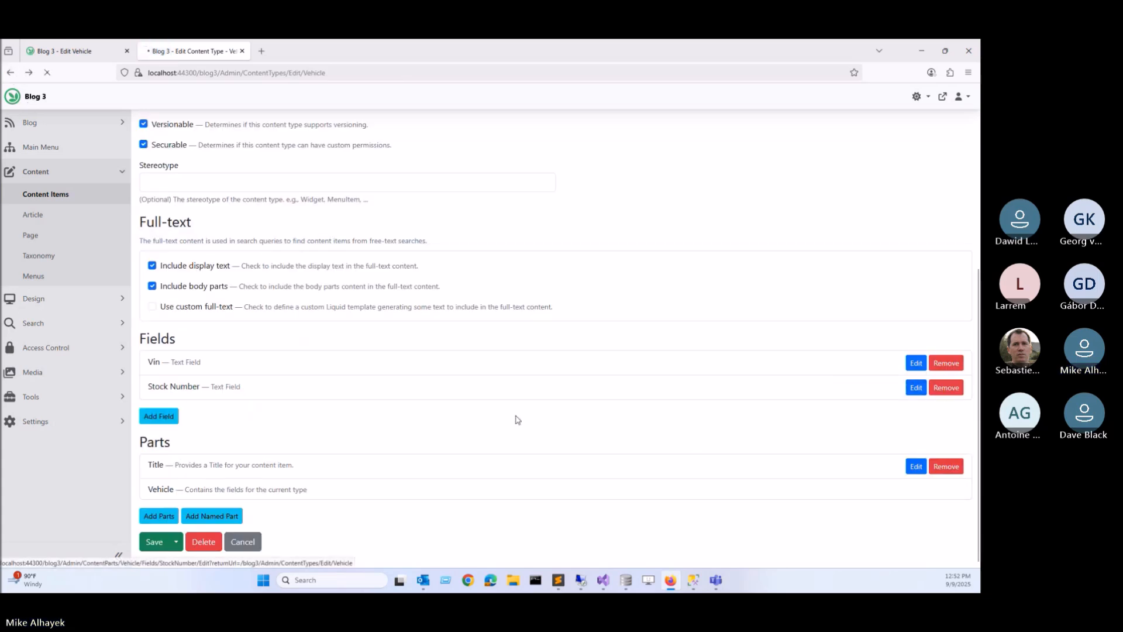
scroll(231, 403, "down", 2)
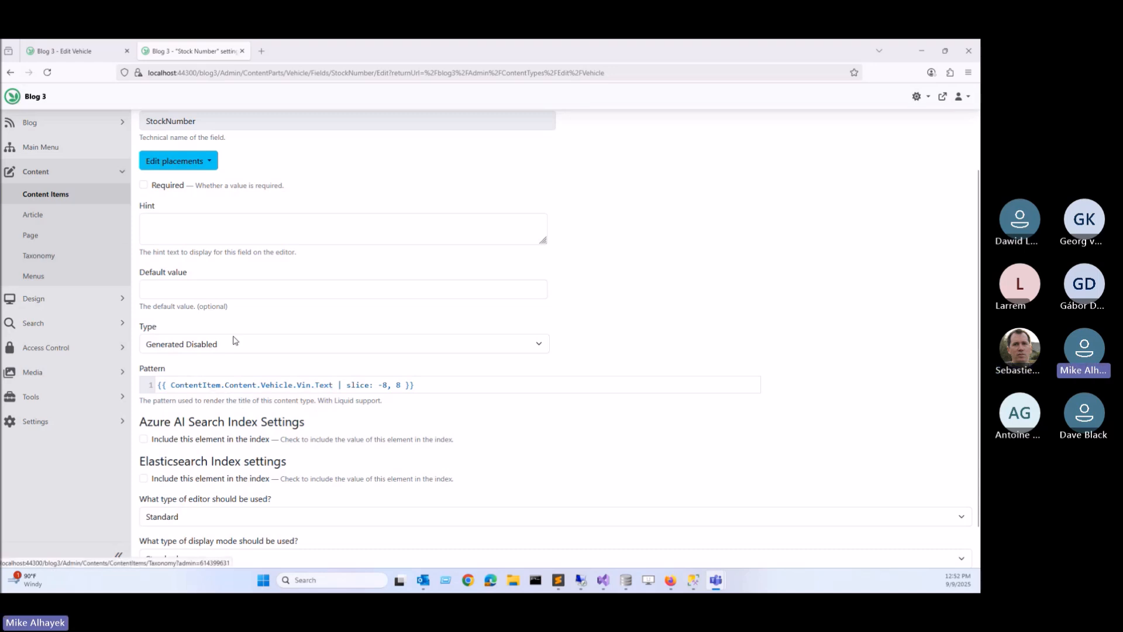
left_click(11, 73)
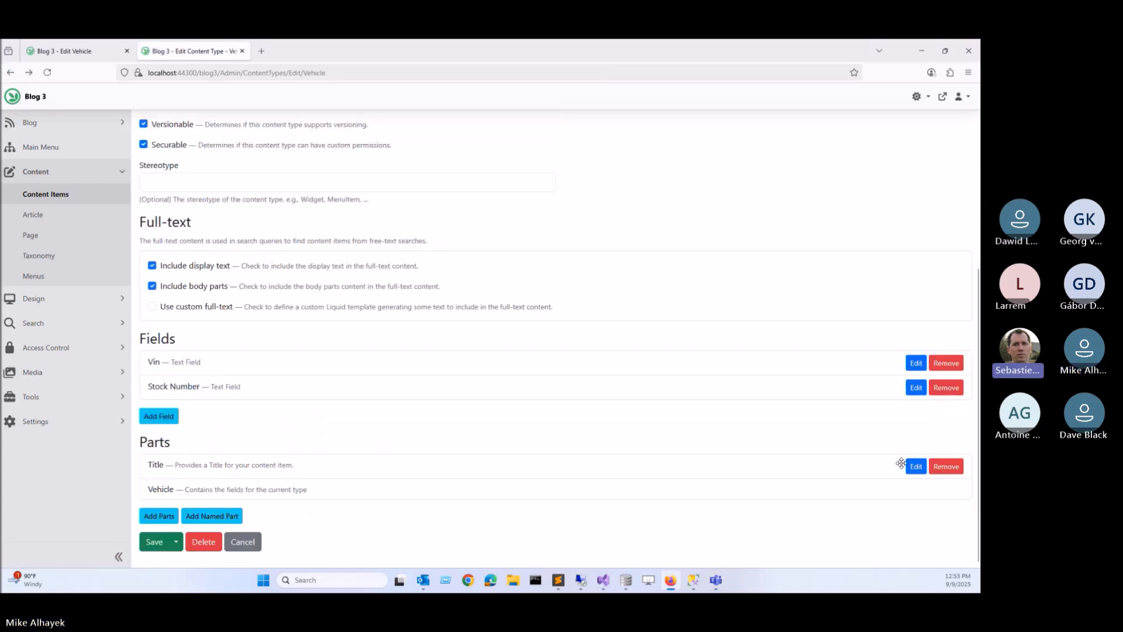
- Copy the full Liquid pattern from the Vehicle's Stock Number field settings
left_click(915, 466)
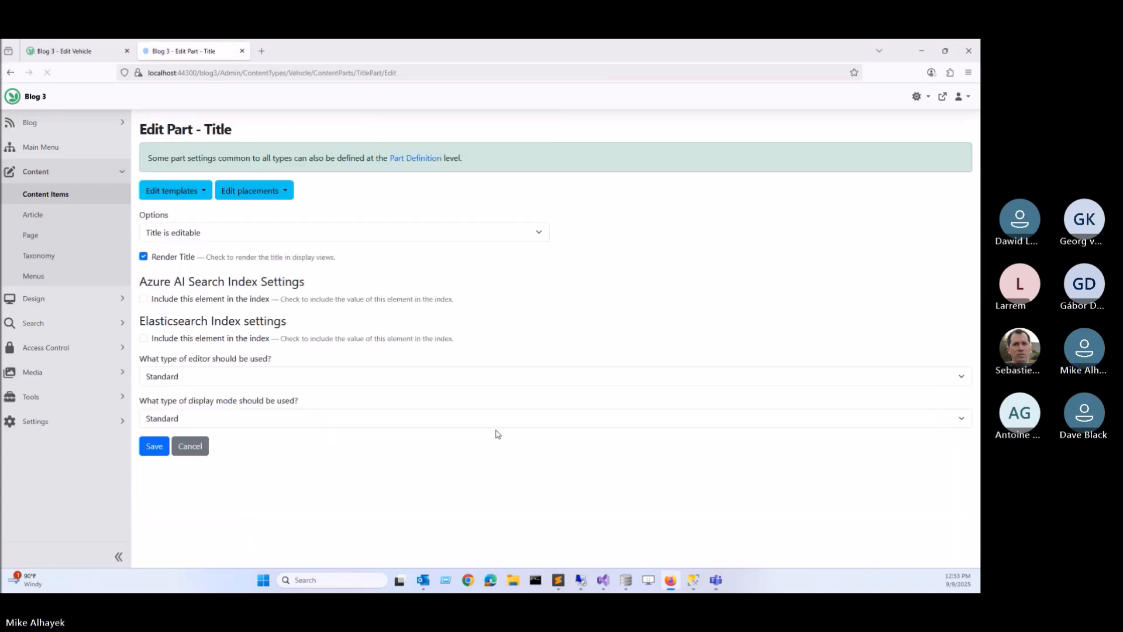
left_click(11, 73)
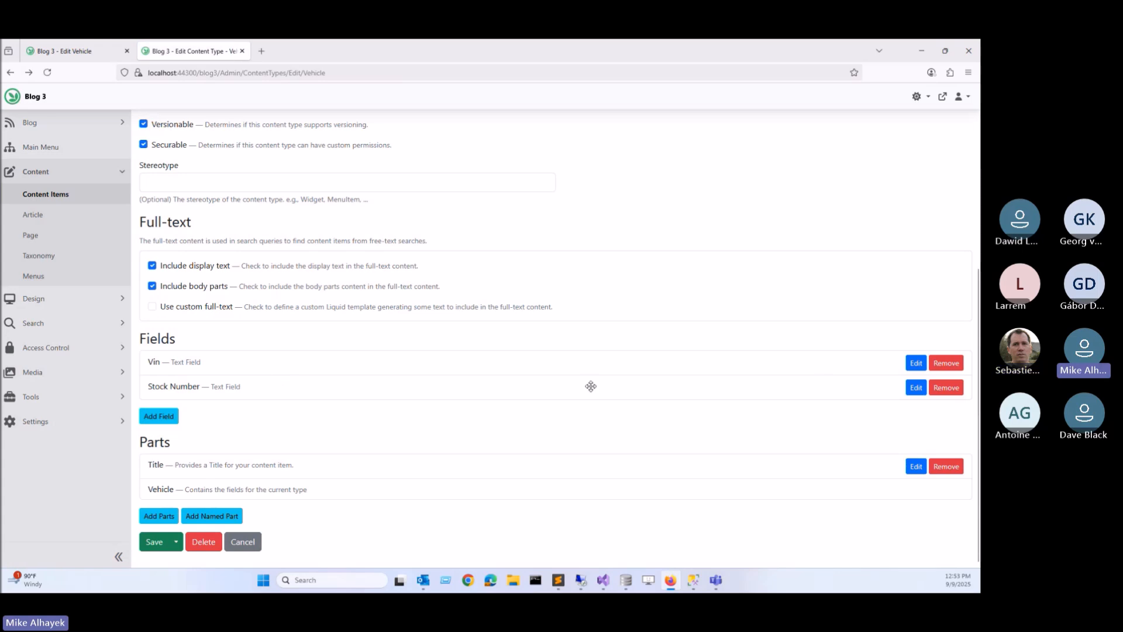
left_click(916, 387)
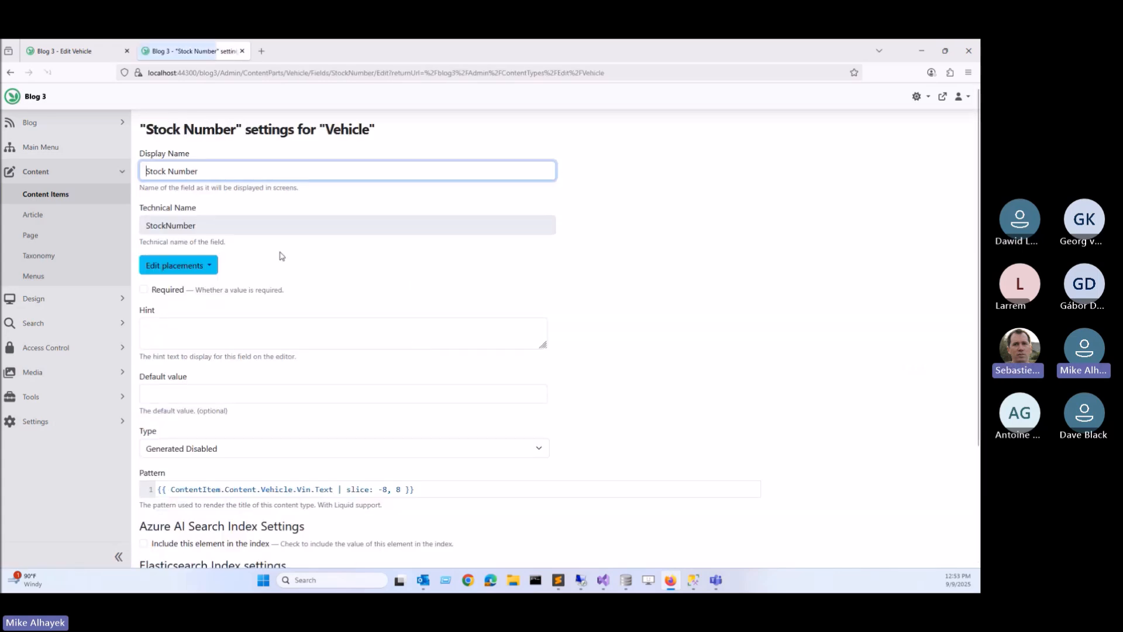
triple_click(220, 171)
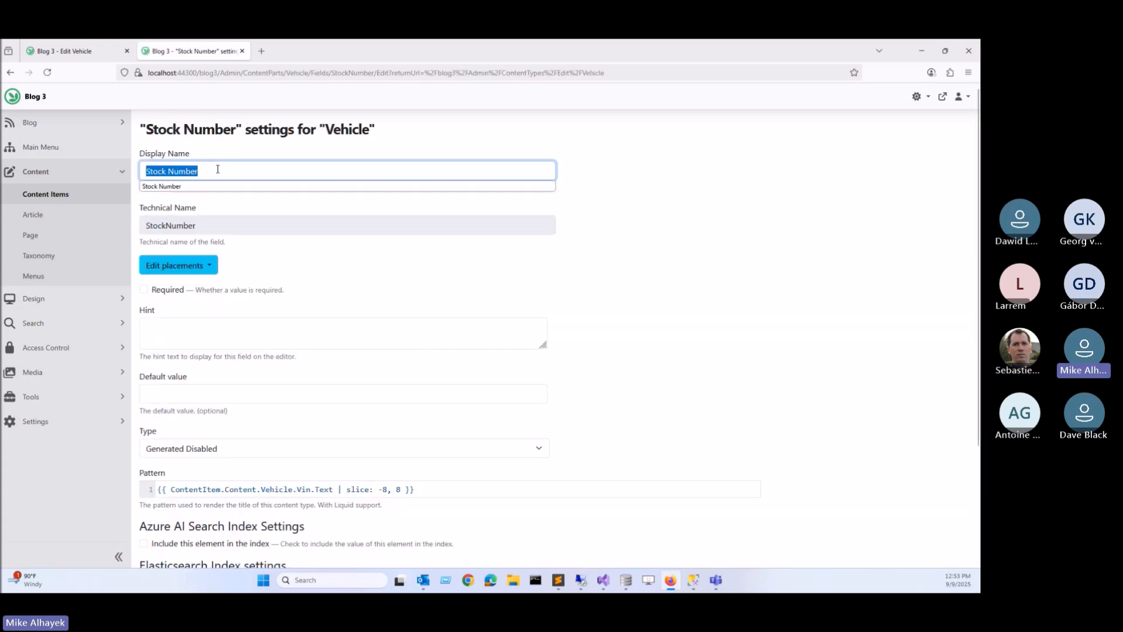
triple_click(288, 490)
key("ctrl+c")
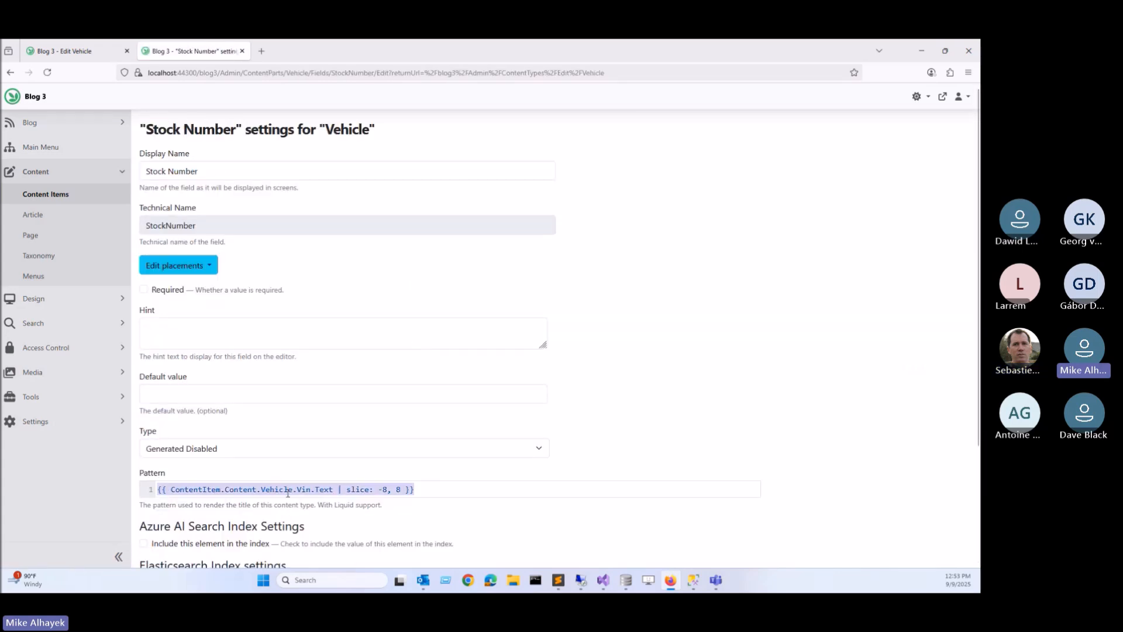
- Set the Vehicle's Title part to Title is generated and input is disabled, paste the copied Stock Number pattern, and save
left_click(10, 73)
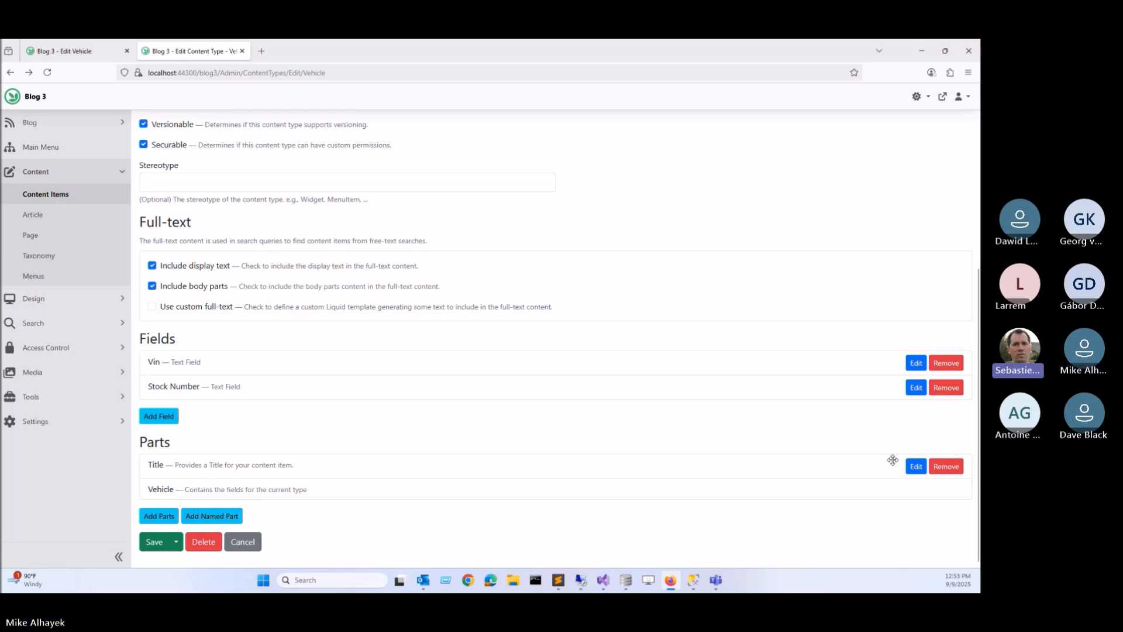
left_click(916, 466)
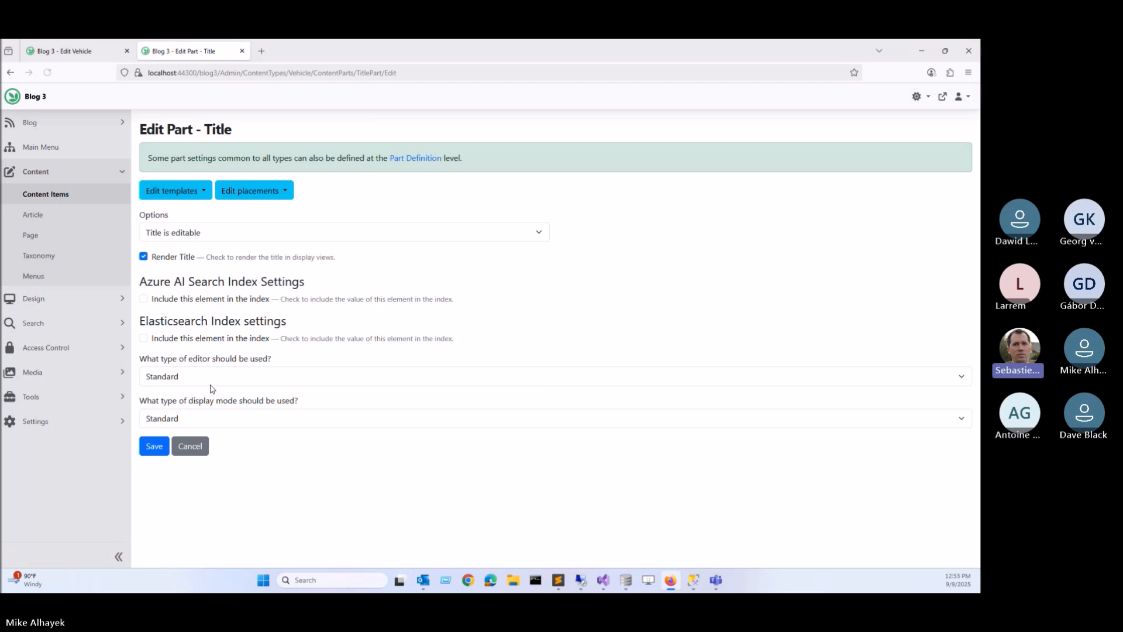
left_click(173, 234)
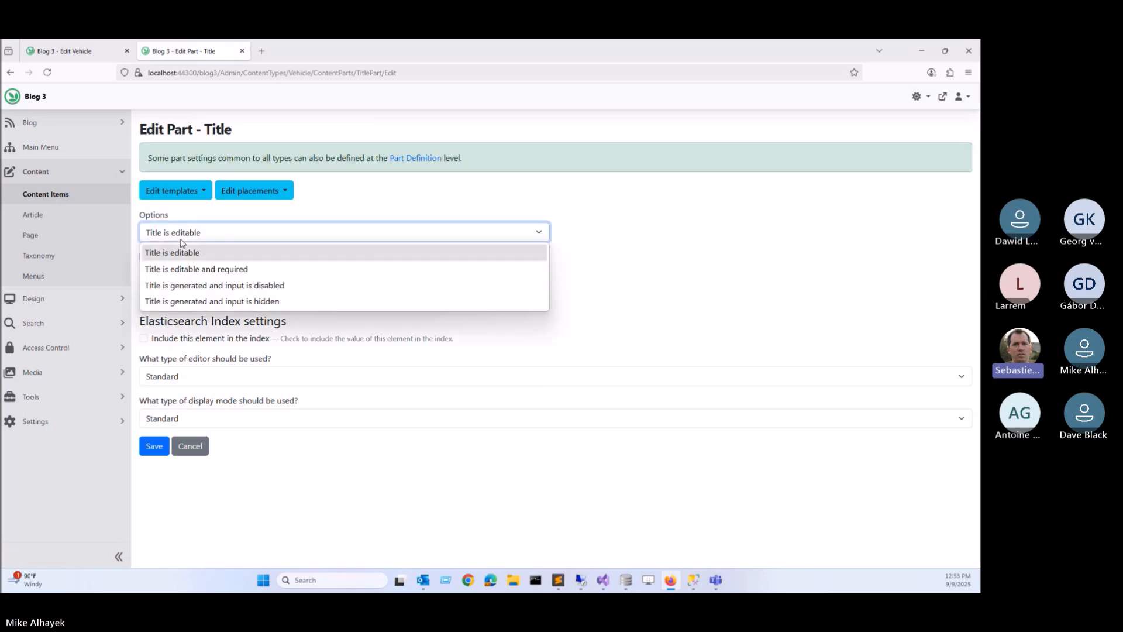
left_click(199, 284)
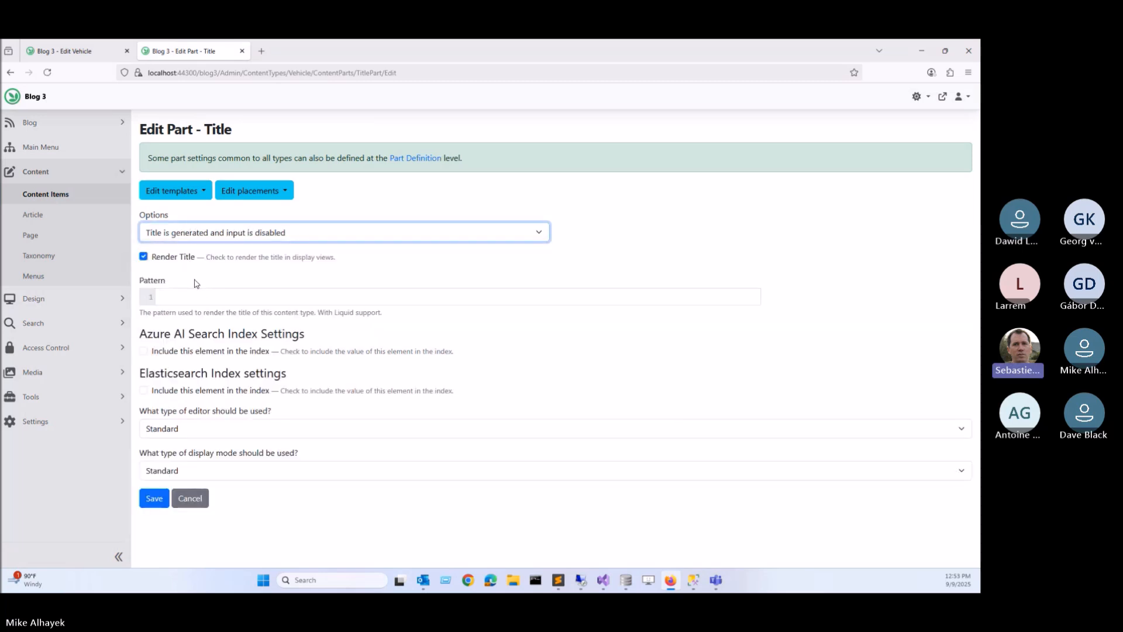
left_click(197, 298)
key("ctrl+v")
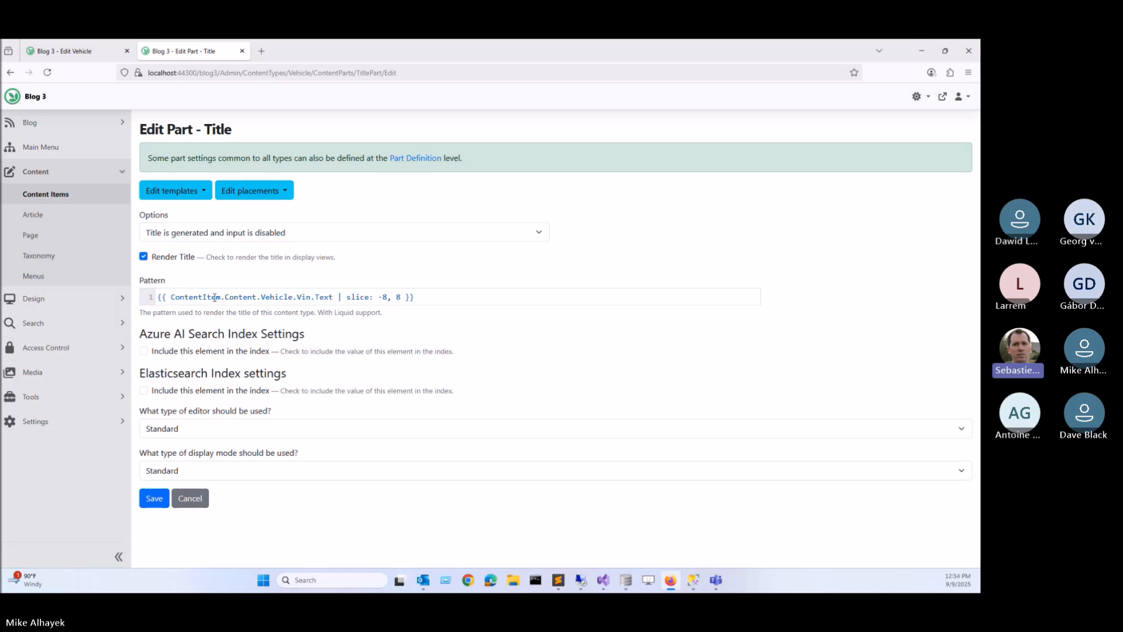
double_click(213, 297)
left_click(154, 498)
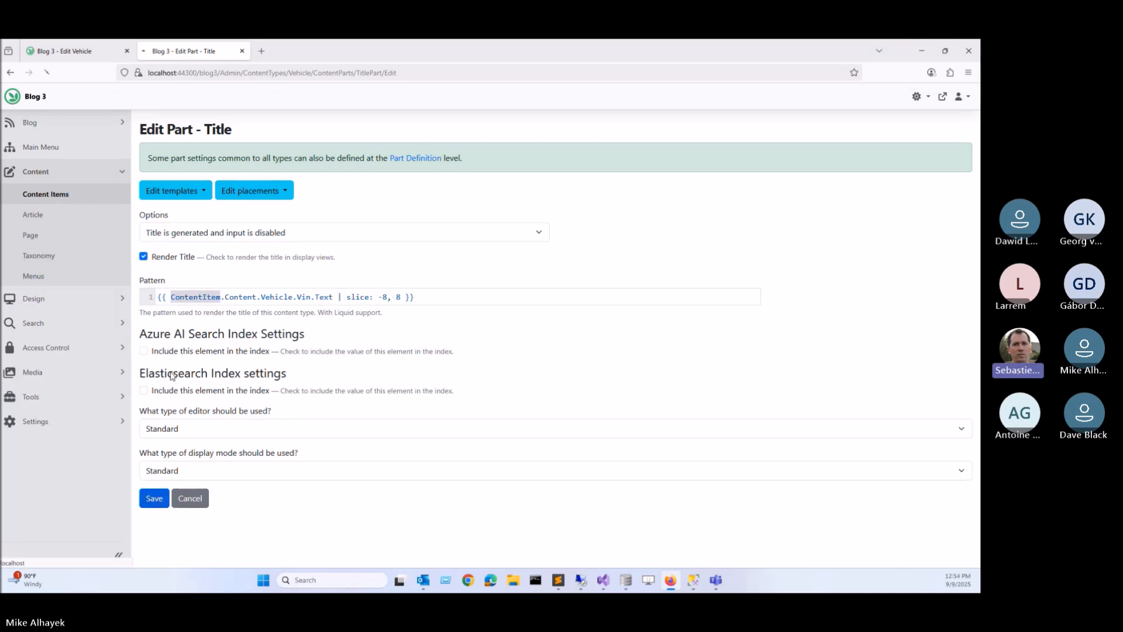
- Reload the Test record vehicle with the changed Title settings and publish it with editing continued
left_click(86, 52)
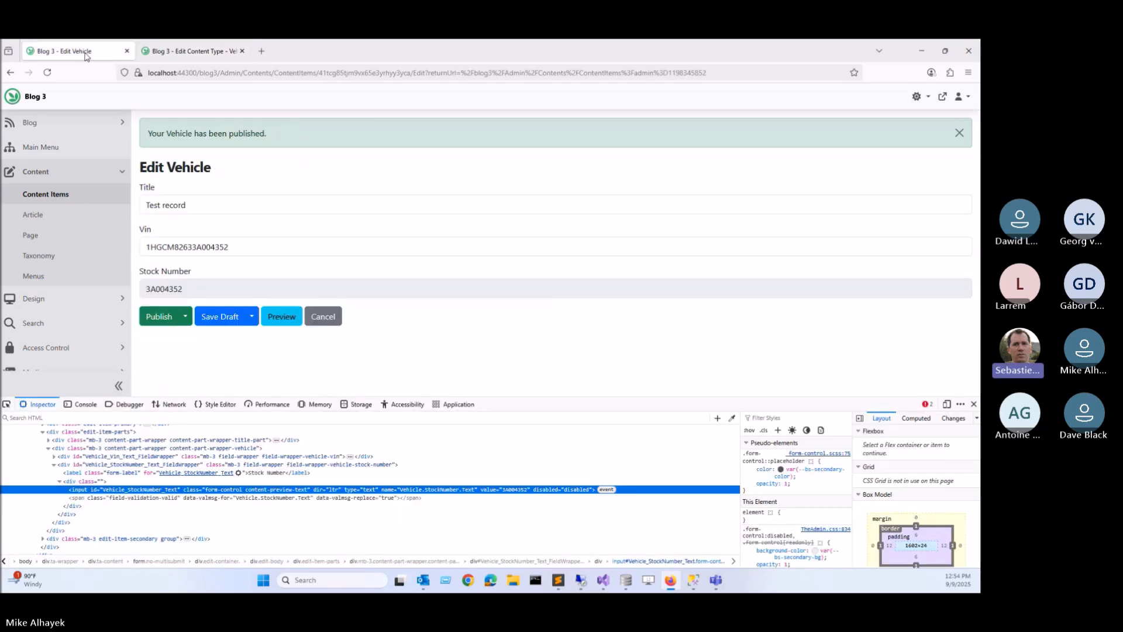
left_click(47, 73)
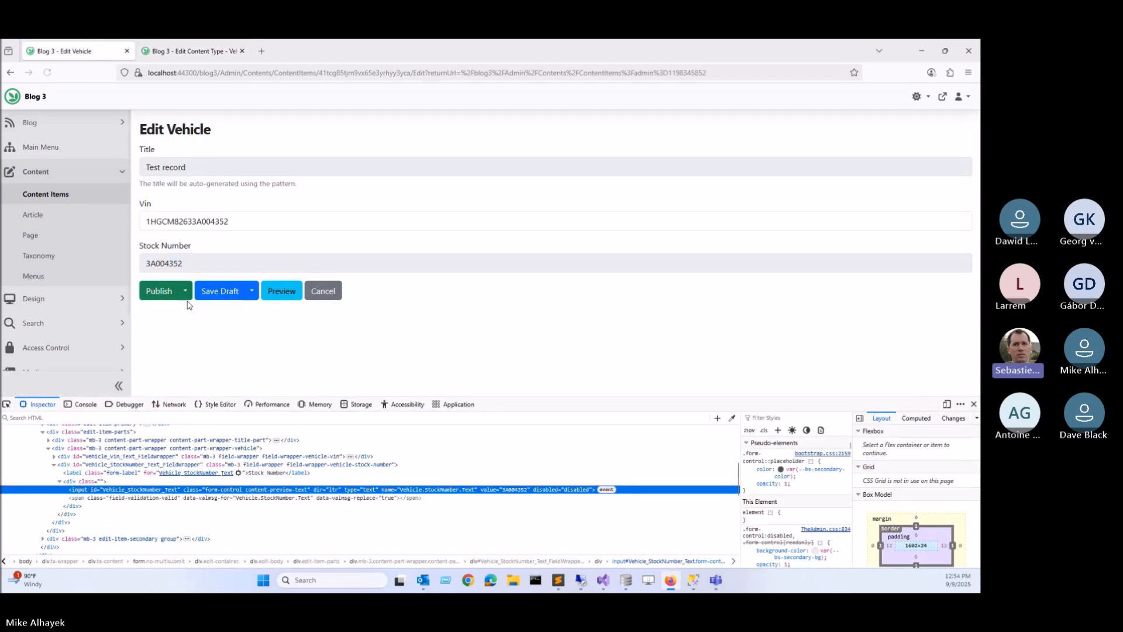
left_click(185, 295)
left_click(210, 315)
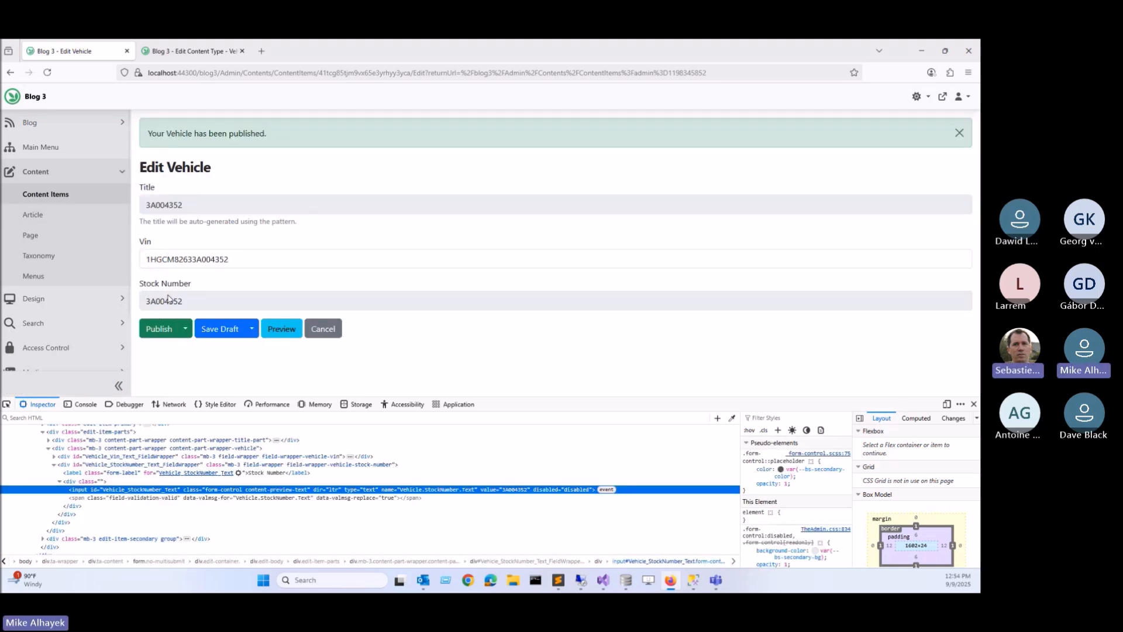
- Add a Text Field named Another to the Vehicle content type and save it
left_click(176, 55)
scroll(326, 333, "down", 5)
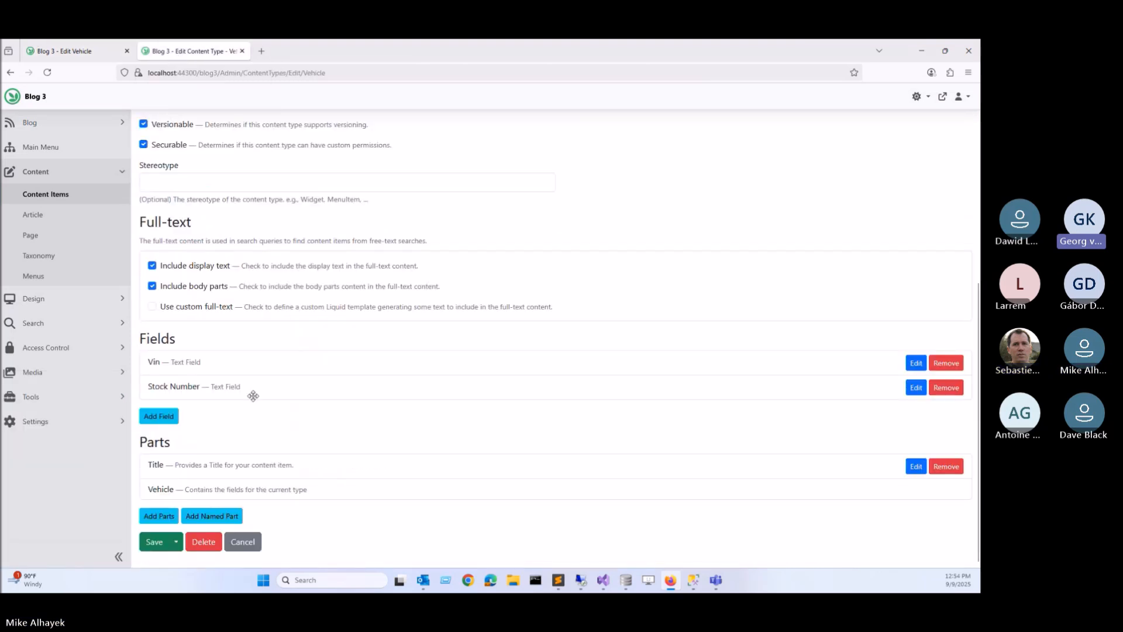
left_click(159, 416)
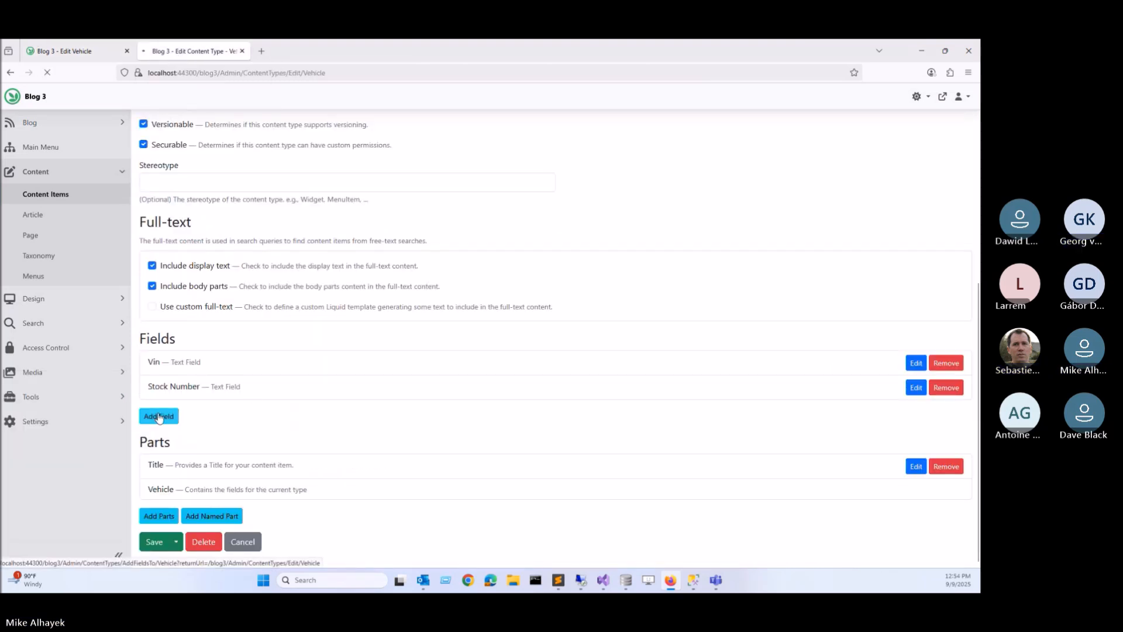
type("Another")
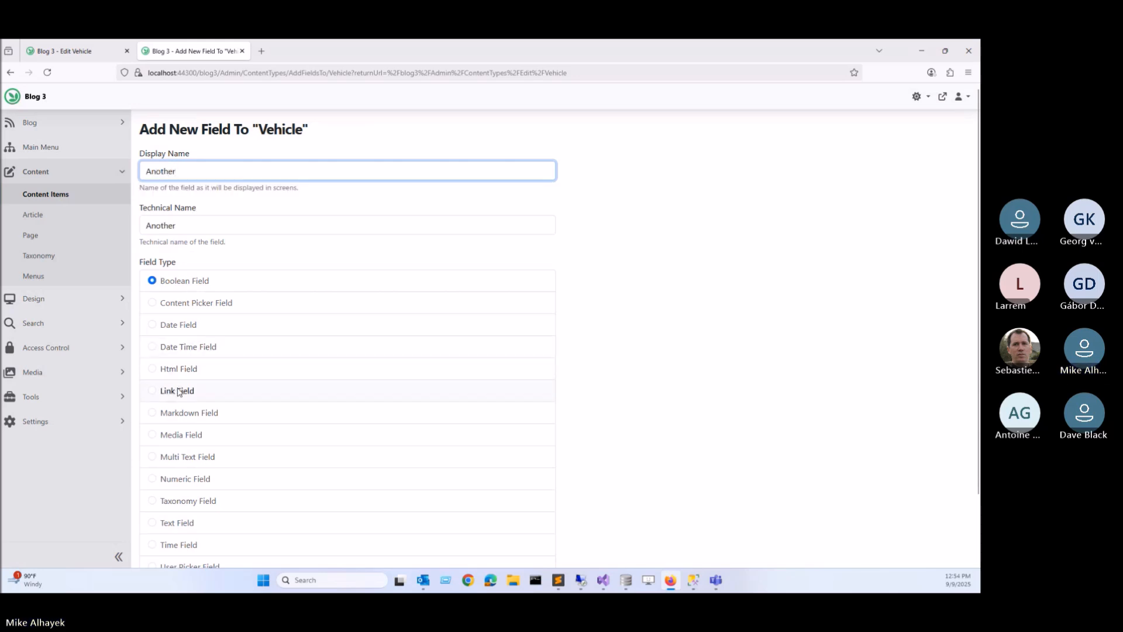
scroll(176, 424, "down", 2)
left_click(178, 448)
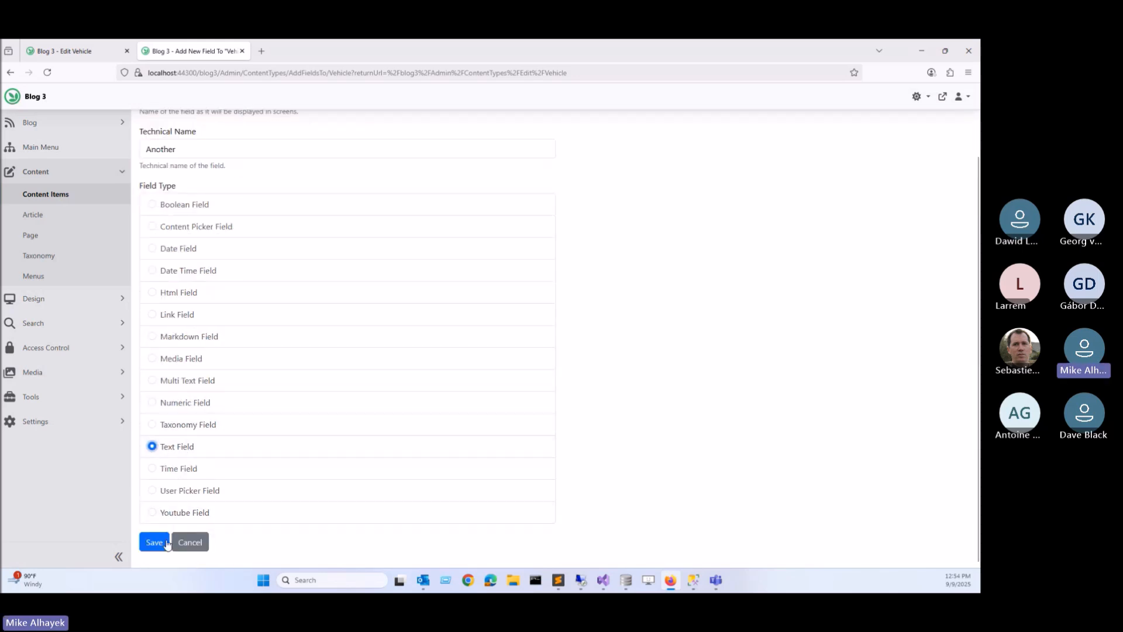
left_click(153, 542)
- Copy the full Liquid pattern from the Stock Number field settings and return to the Vehicle content type
scroll(240, 408, "down", 5)
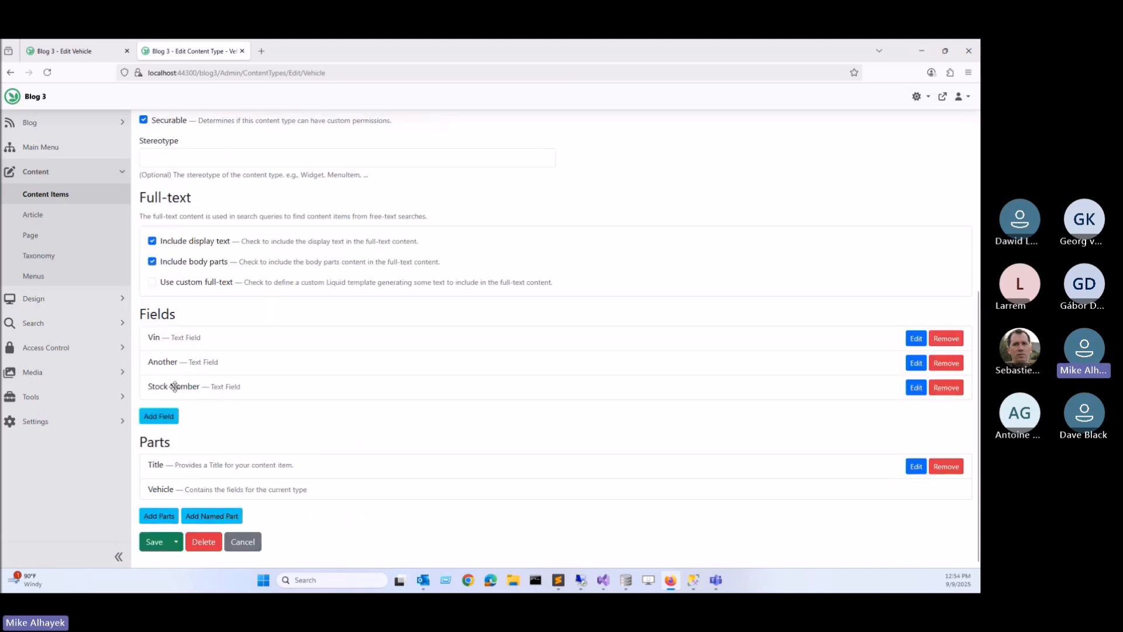
left_click(913, 383)
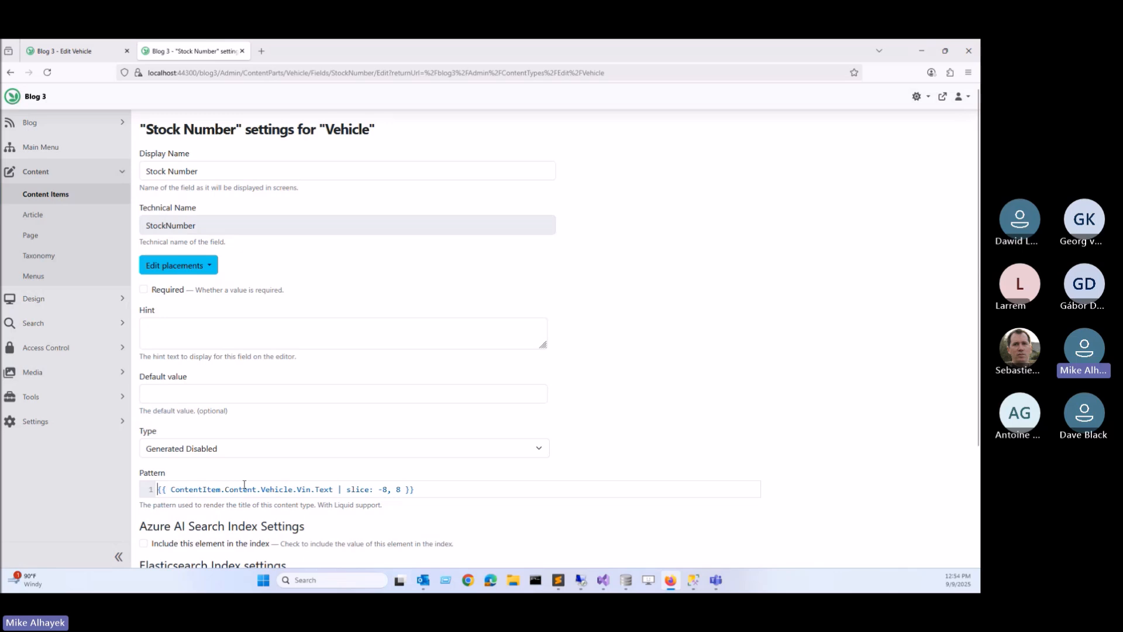
triple_click(245, 488)
key("ctrl+c")
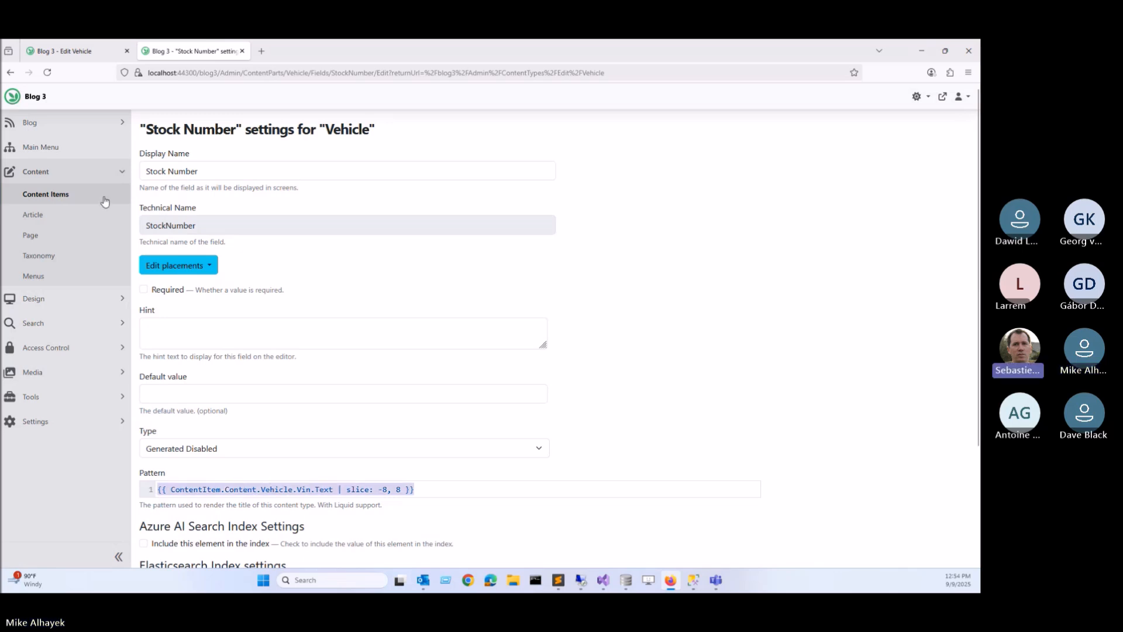
left_click(11, 72)
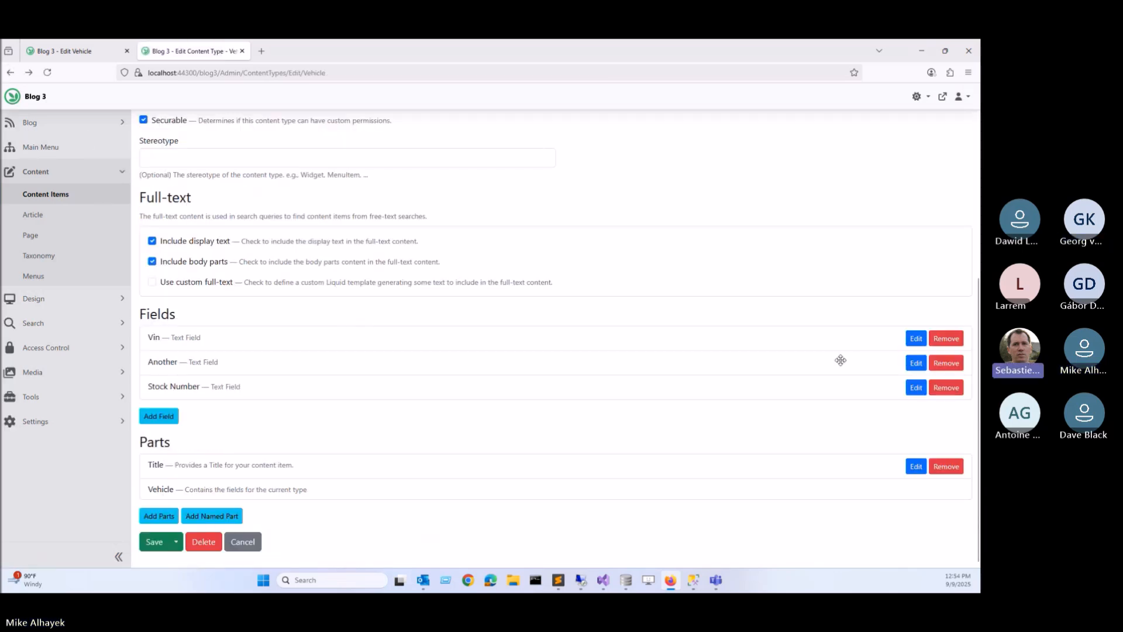
- Replace Vin with Other in the Stock Number field's Liquid pattern and save the settings
left_click(910, 390)
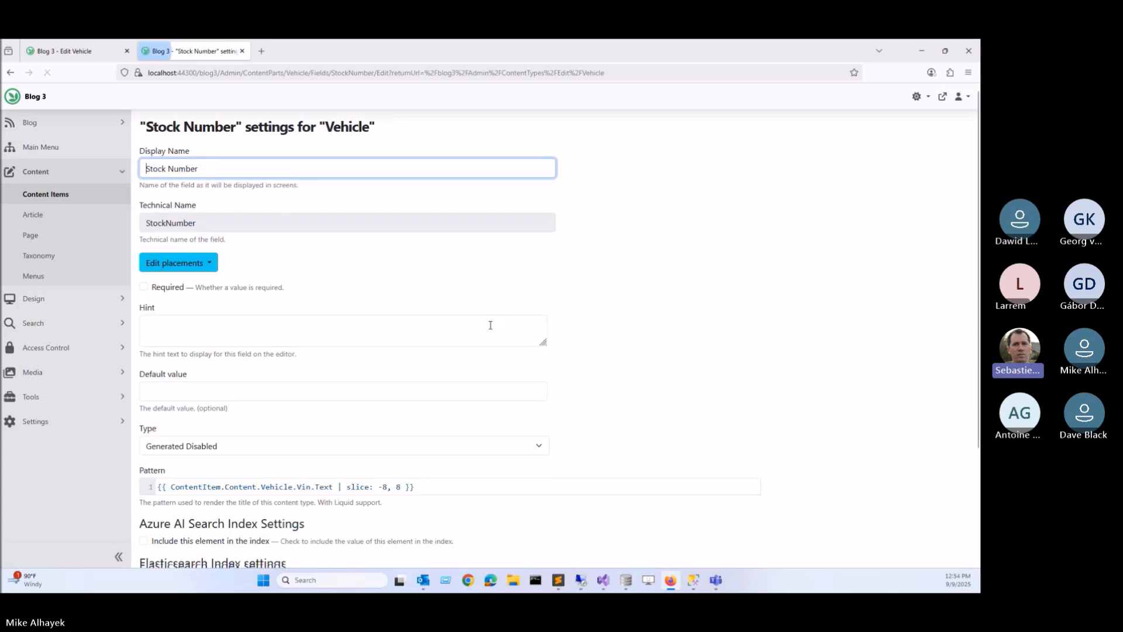
scroll(339, 372, "down", 3)
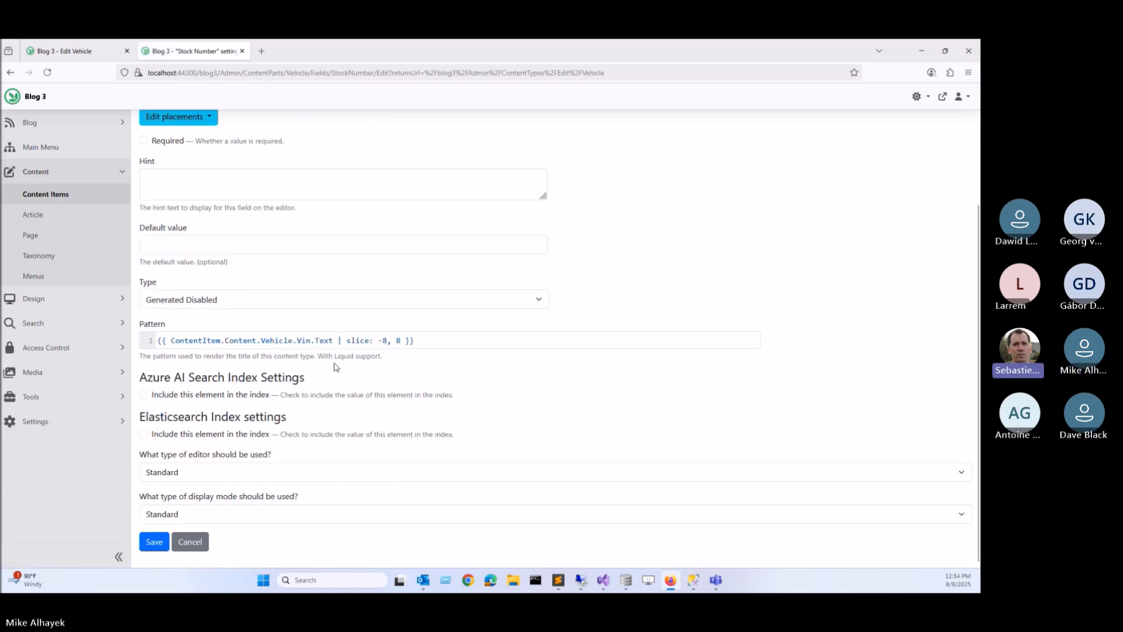
double_click(300, 339)
type("Other")
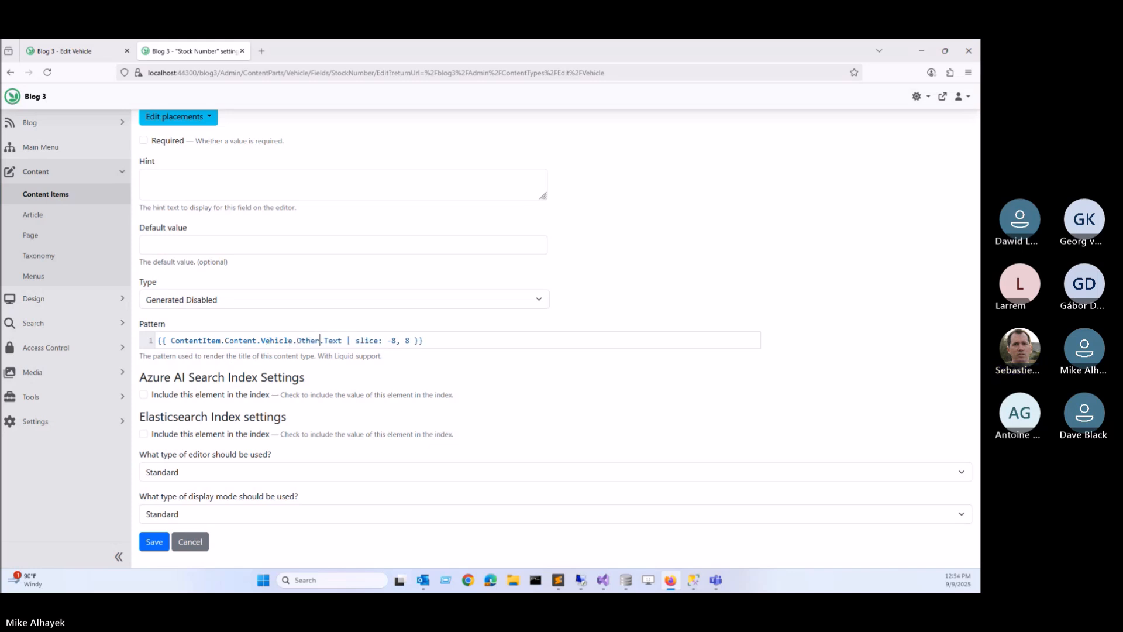
left_click(158, 542)
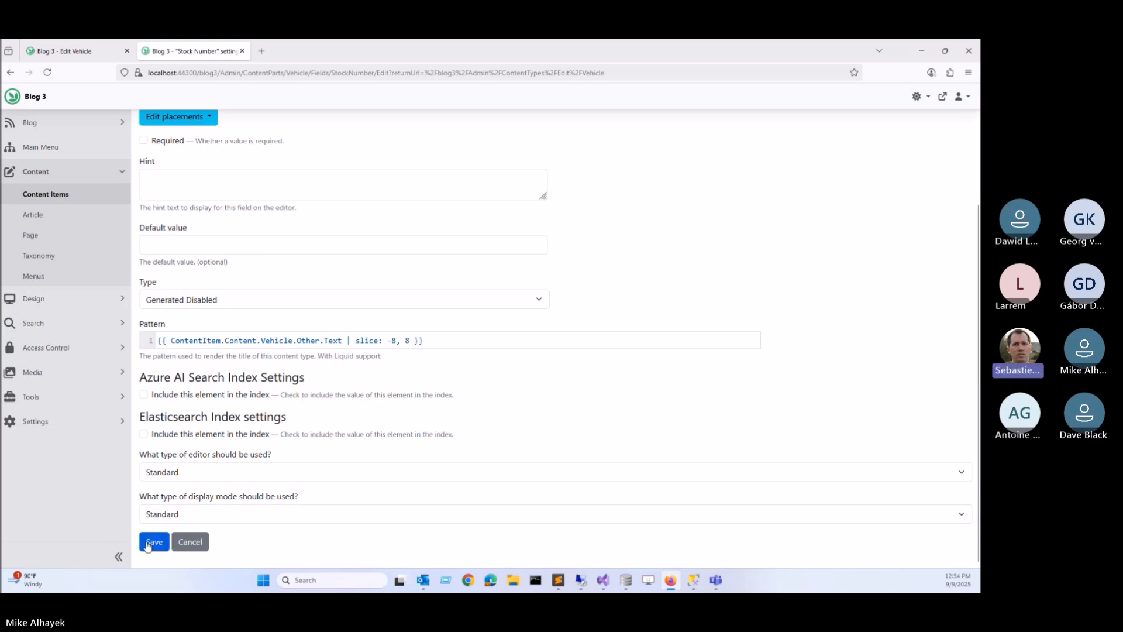
- Reopen the Stock Number settings and replace the whole pattern with the copied Vin slice pattern
scroll(225, 440, "down", 5)
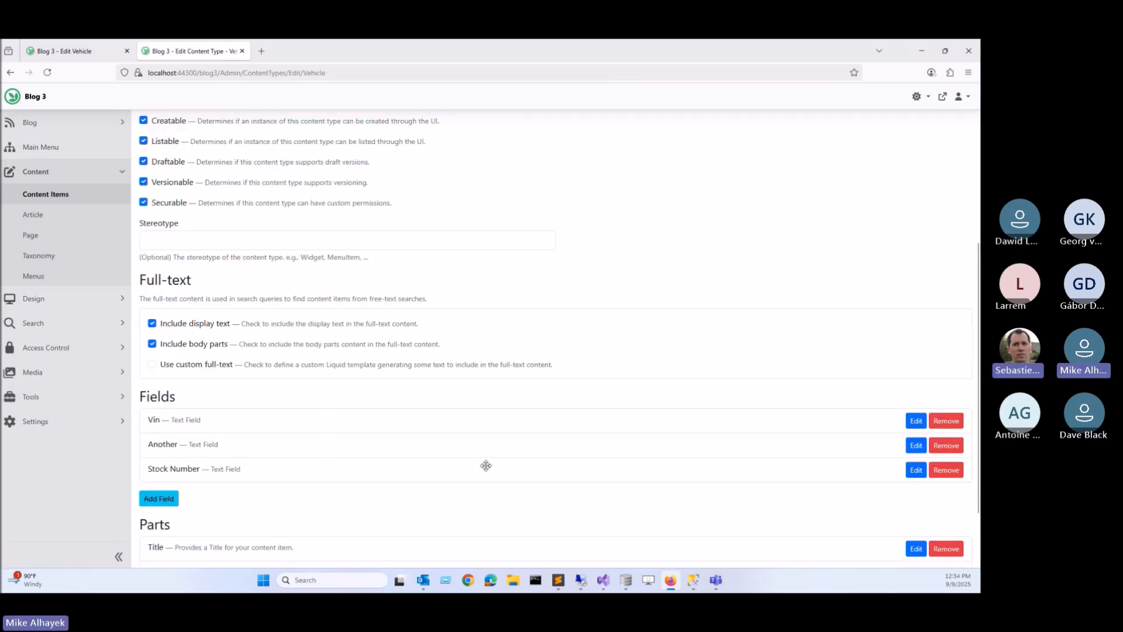
left_click(925, 475)
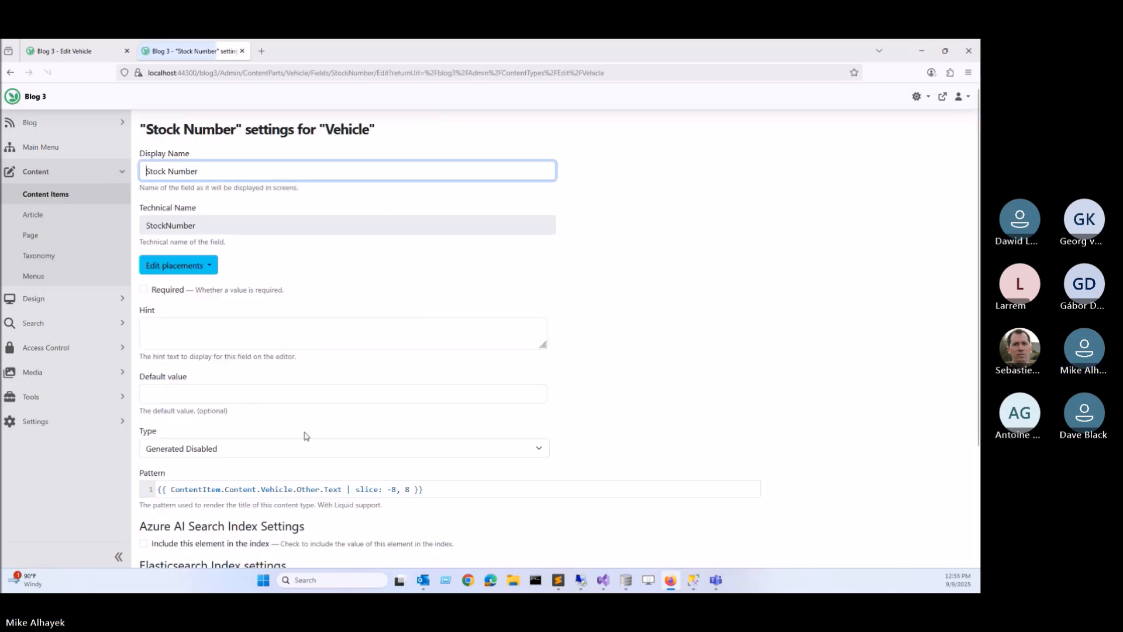
triple_click(326, 489)
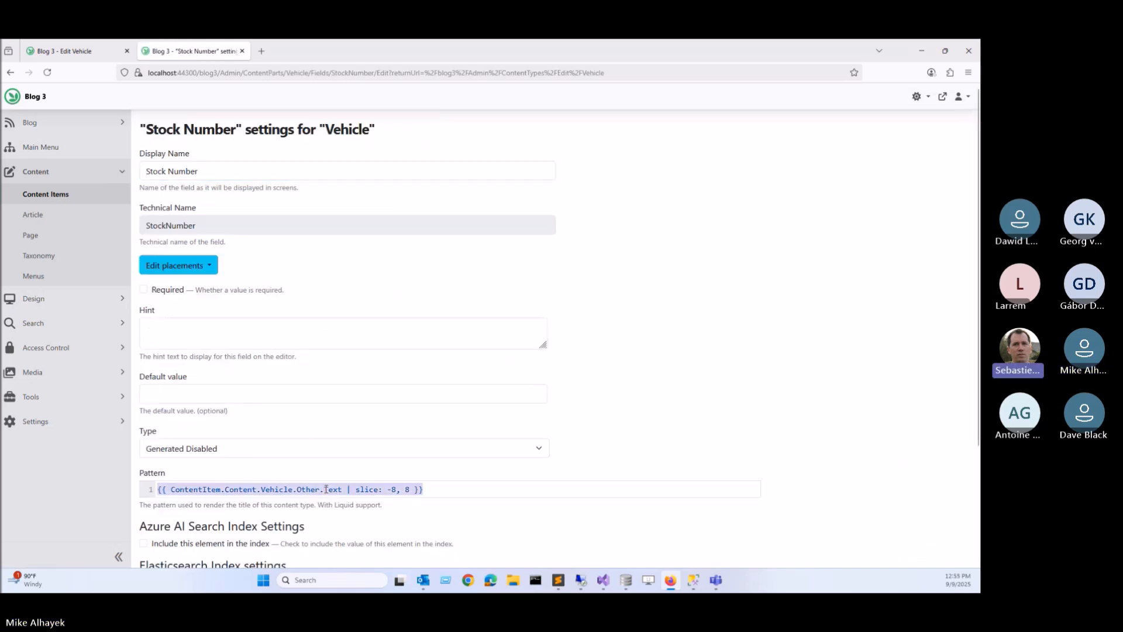
key("ctrl+v")
double_click(309, 491)
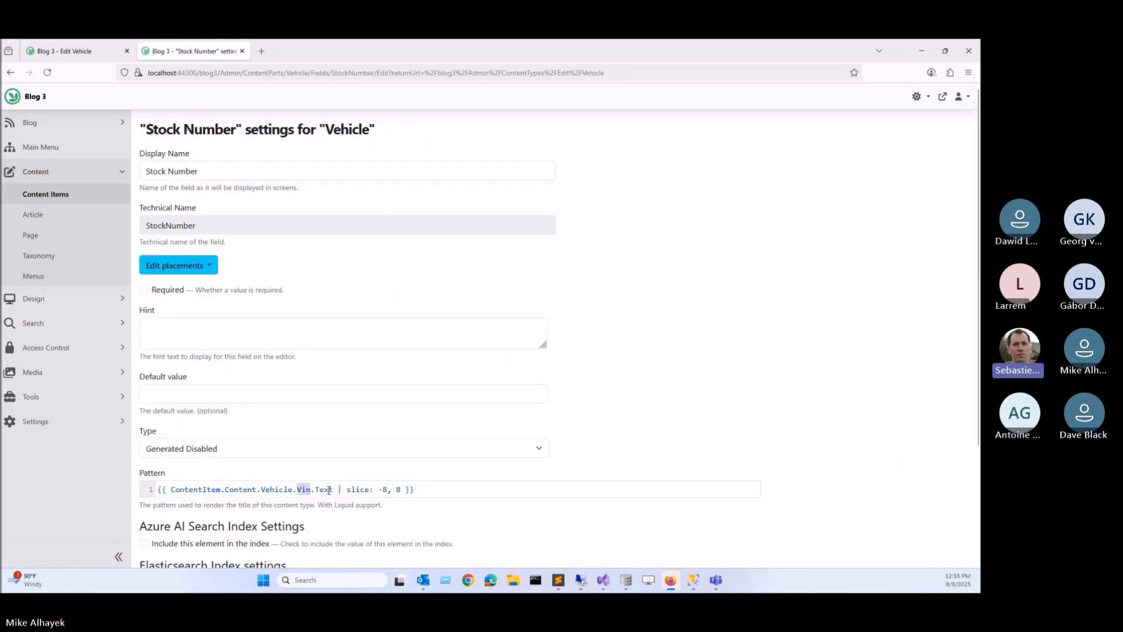
scroll(331, 484, "down", 1)
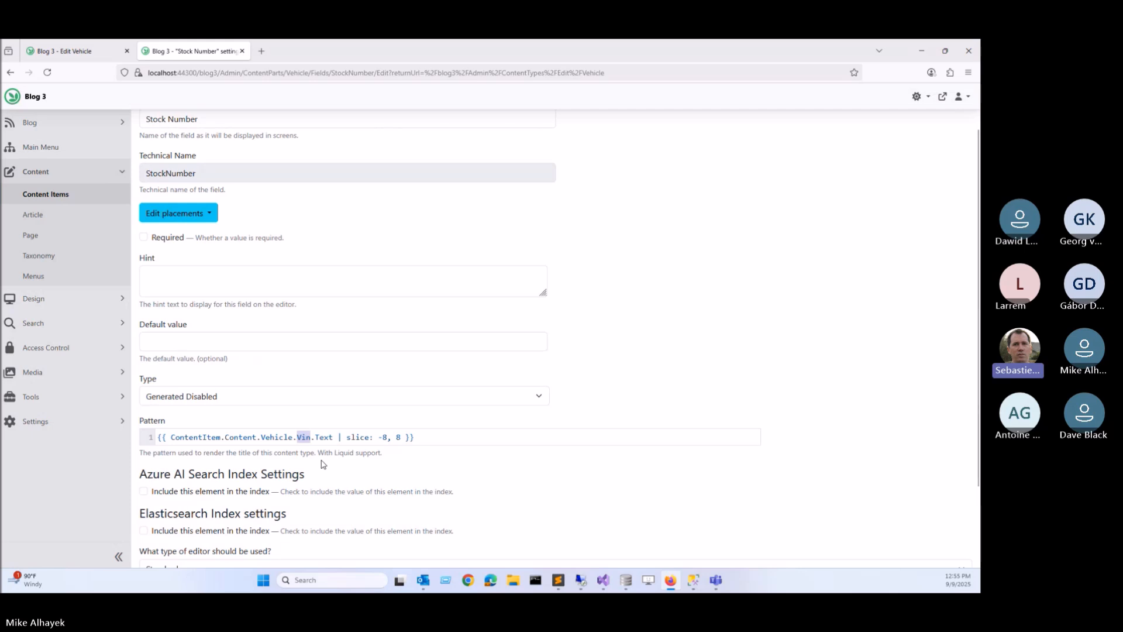
scroll(323, 464, "down", 2)
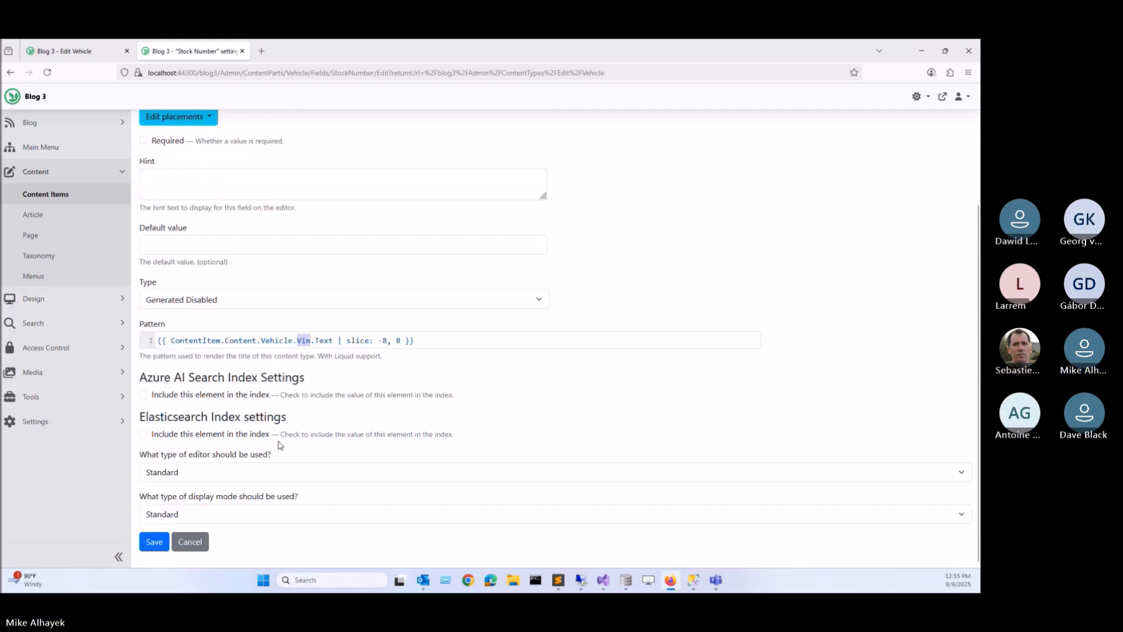
- Duplicate the Vin slice expression on a second line of the Stock Number pattern, enclosed in double curly braces
left_click(437, 341)
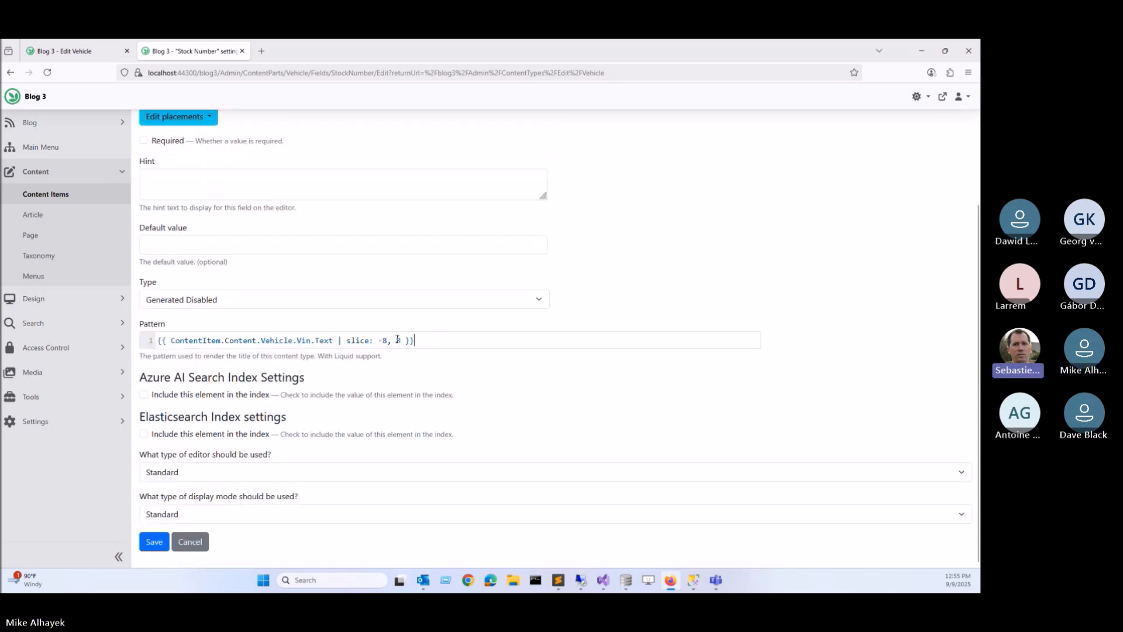
left_click_drag(402, 341, 171, 344)
key("ctrl+c")
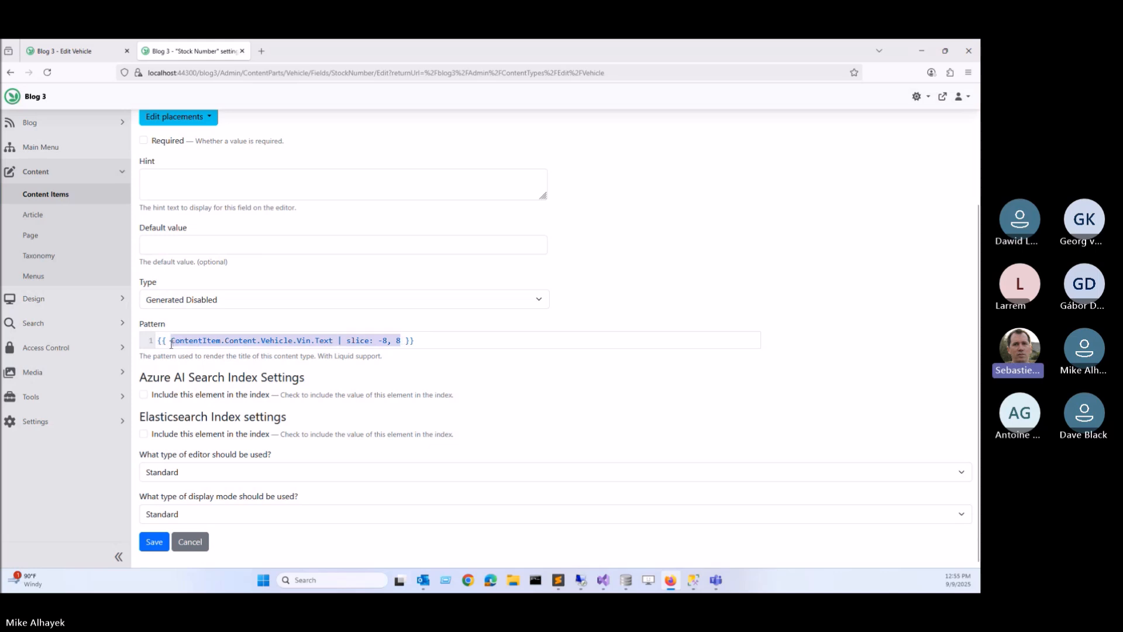
left_click(400, 344)
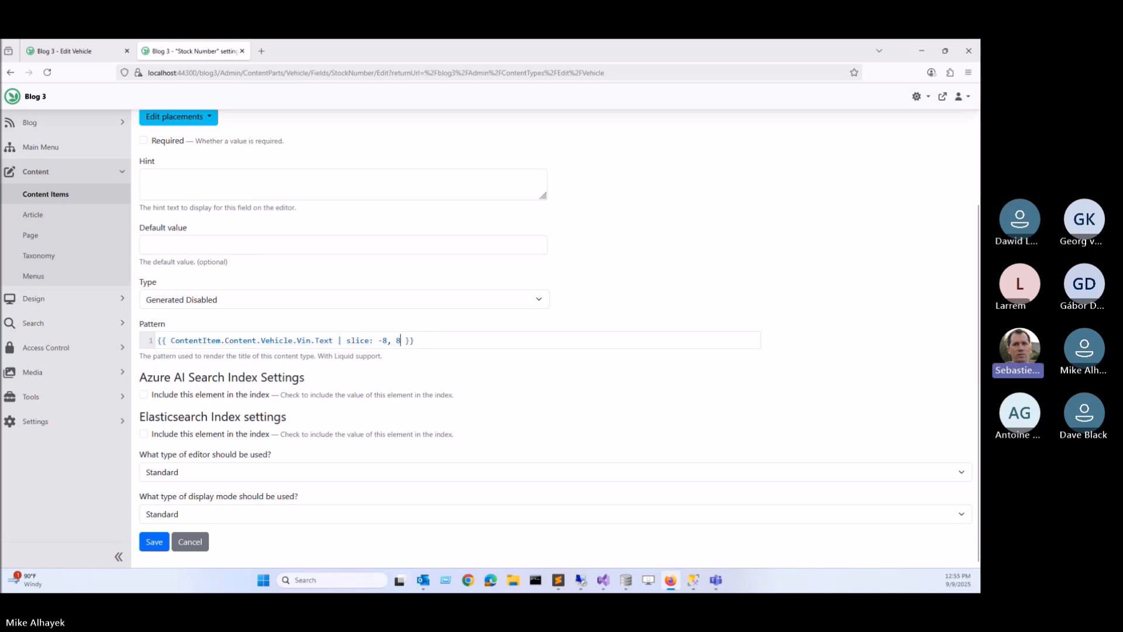
left_click(466, 338)
key("Return")
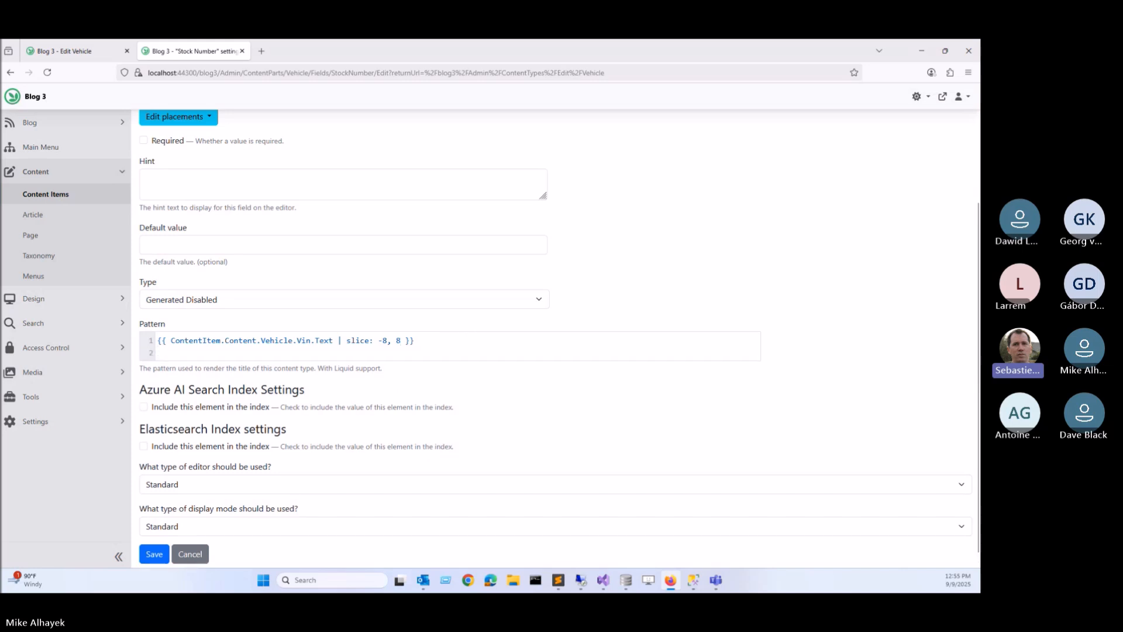
key("ctrl+v")
type("}}")
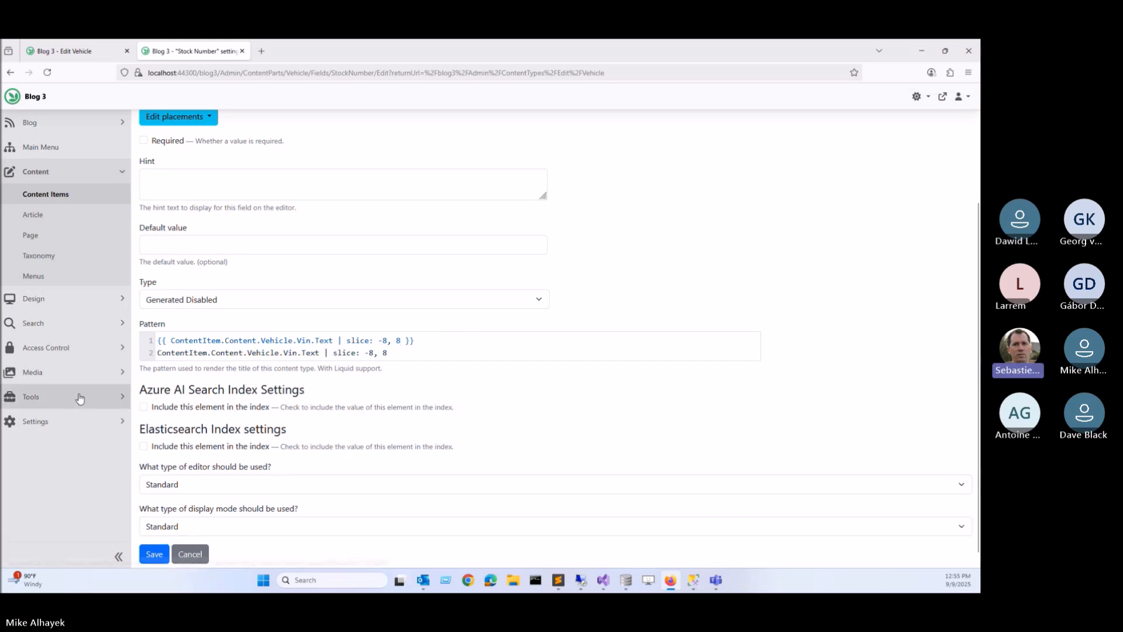
left_click(159, 353)
type("{{")
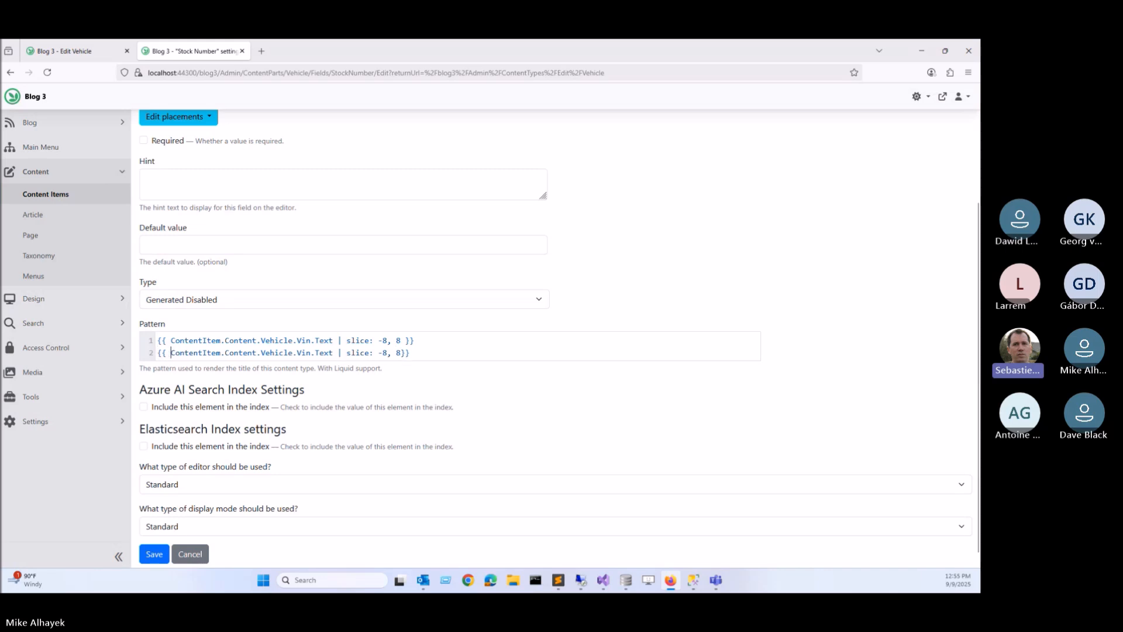
- Change the second pattern line to {{ ContentItem.Content.Vehicle.Another.Text}} without the slice filter, copy the whole pattern, and save
double_click(303, 352)
type("Another")
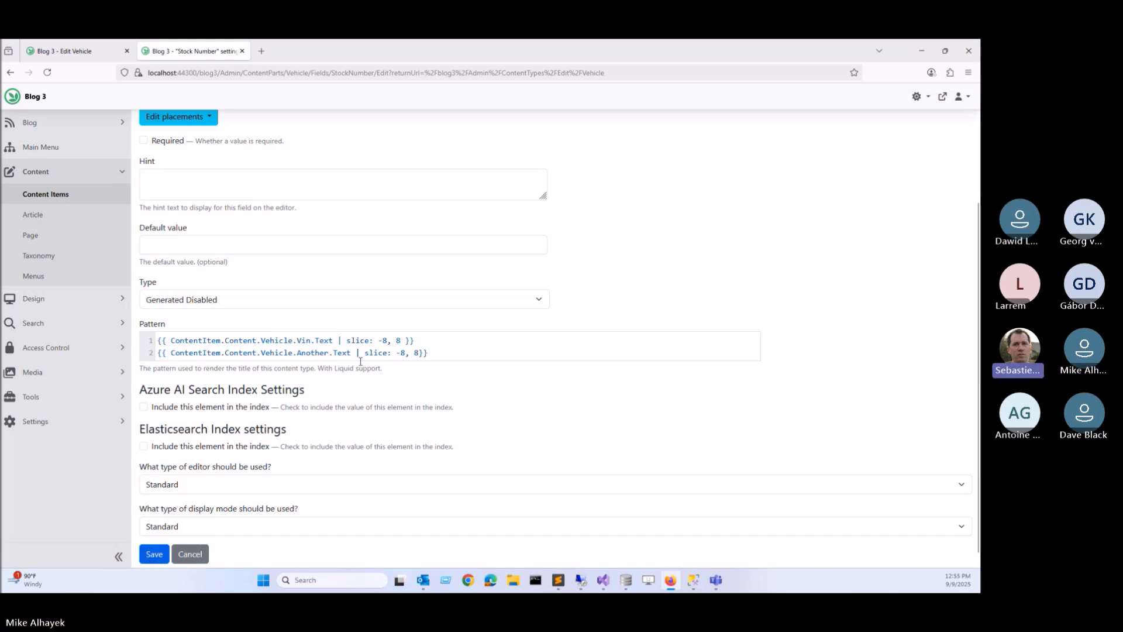
left_click_drag(420, 352, 351, 351)
key("BackSpace")
key("ctrl+a")
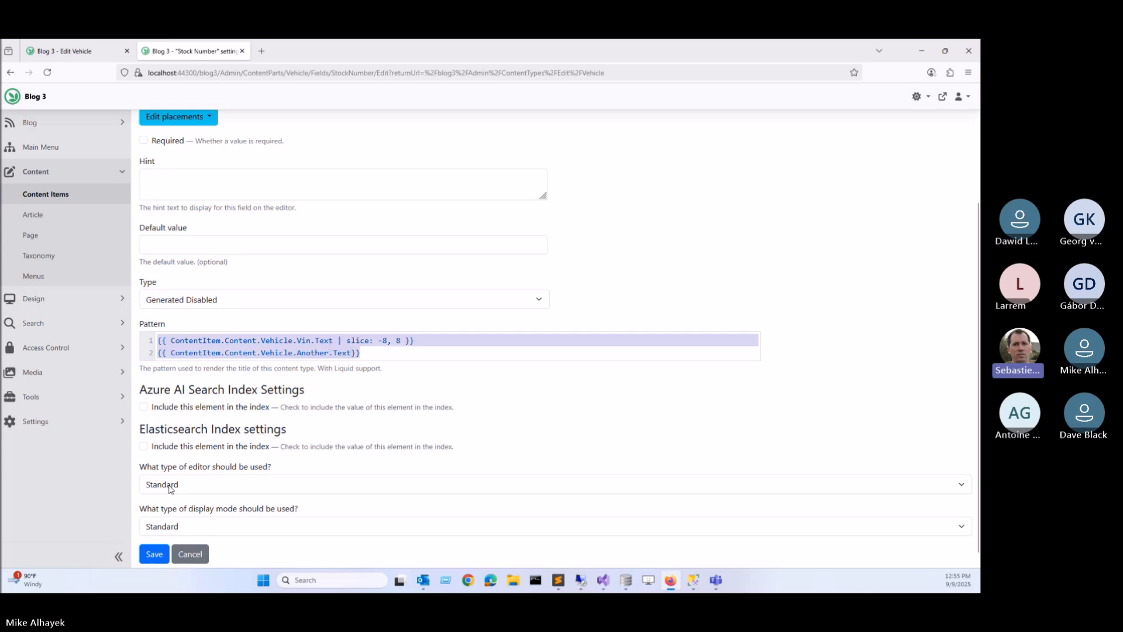
left_click(153, 554)
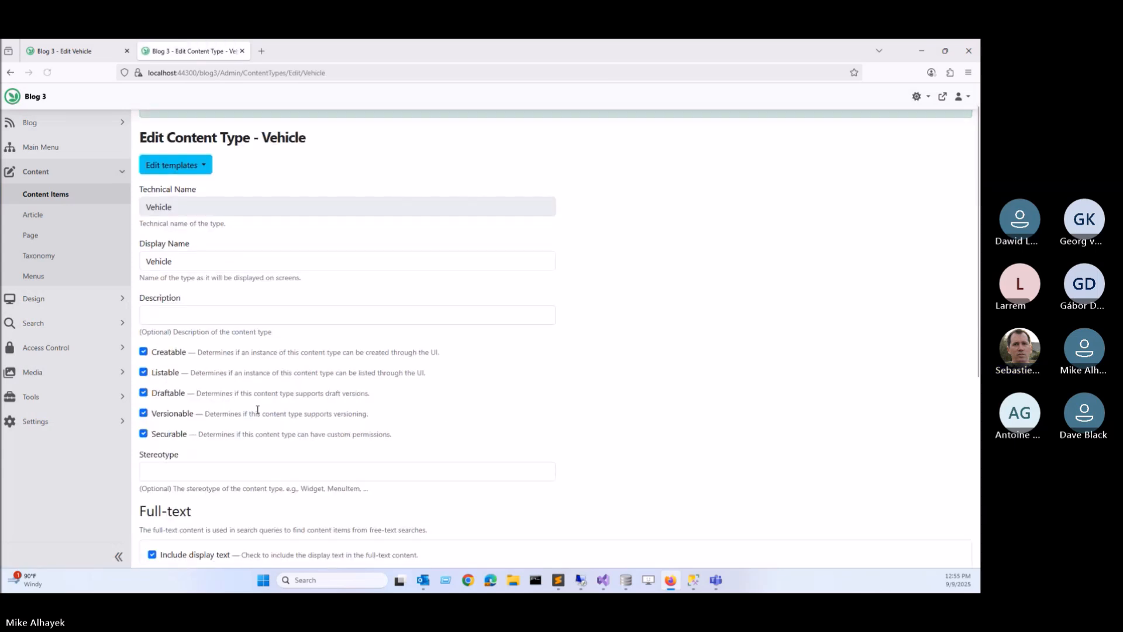
- Check the saved two-line pattern in the Stock Number settings and return to the Vehicle content type
scroll(245, 433, "down", 4)
left_click(916, 470)
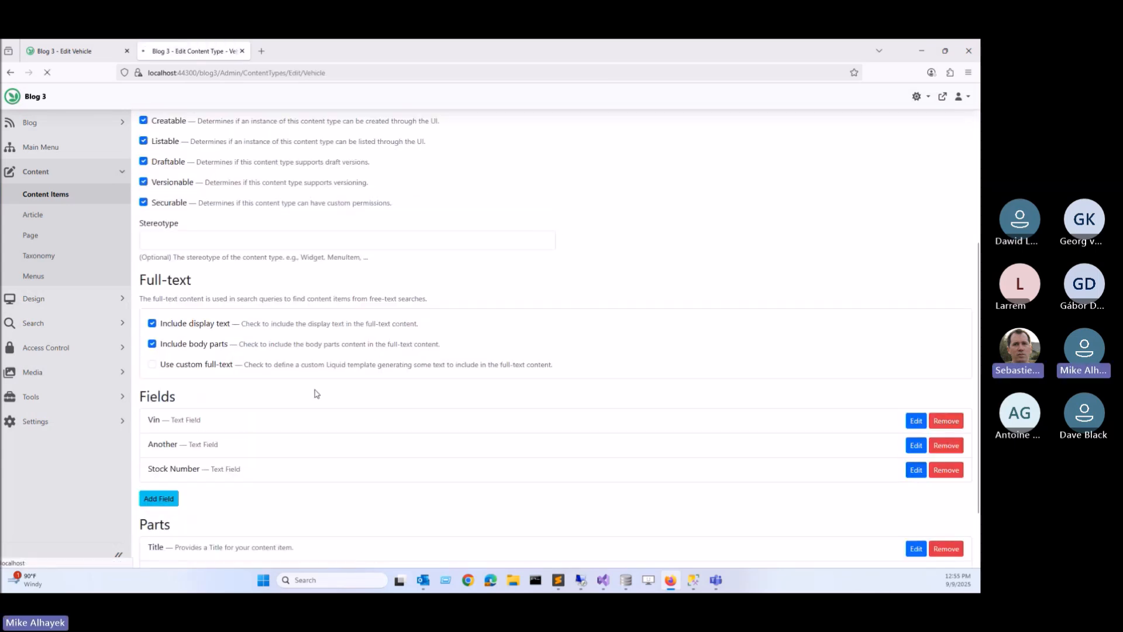
scroll(242, 327, "down", 2)
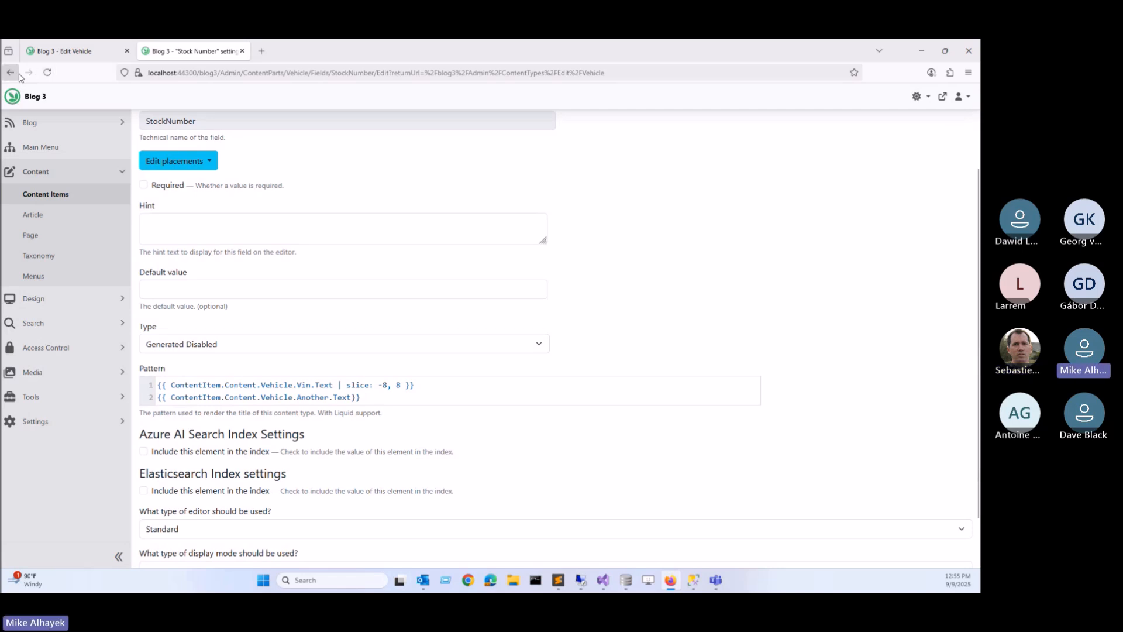
key("alt+Left")
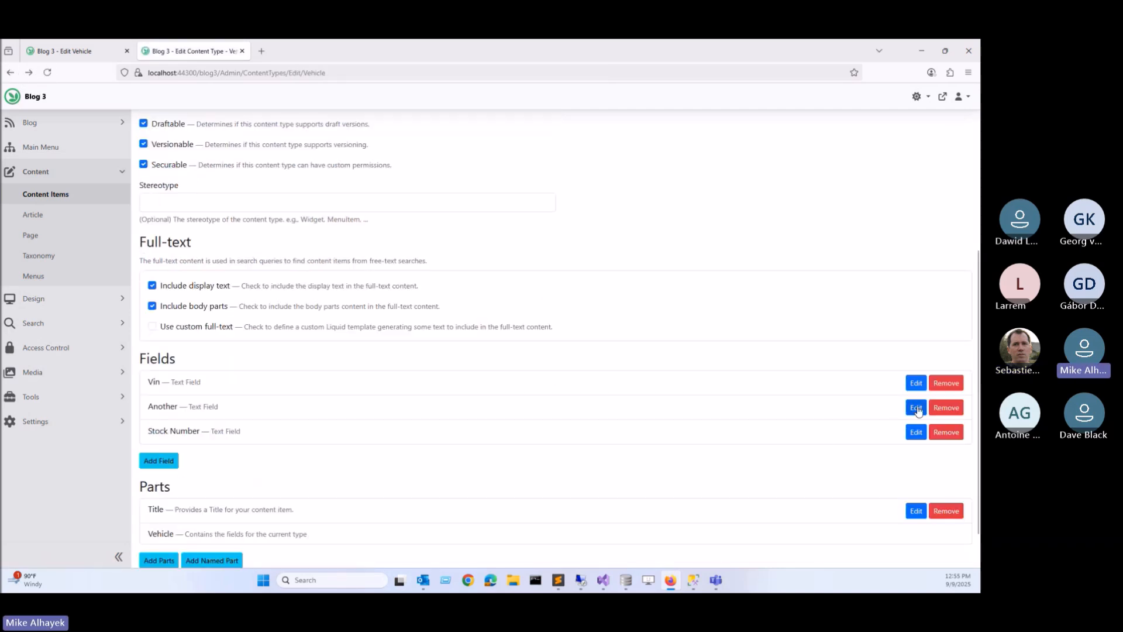
- Open the Another field's settings, set its type to Generated Disabled, and paste the copied two-line pattern
left_click(310, 401)
scroll(192, 243, "down", 3)
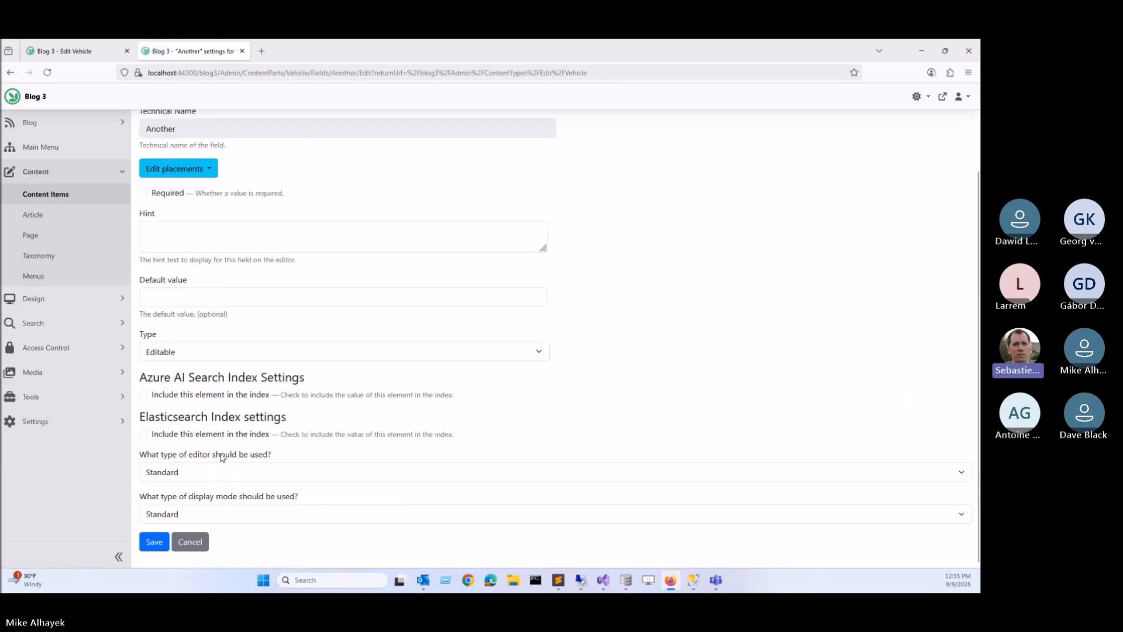
left_click(168, 351)
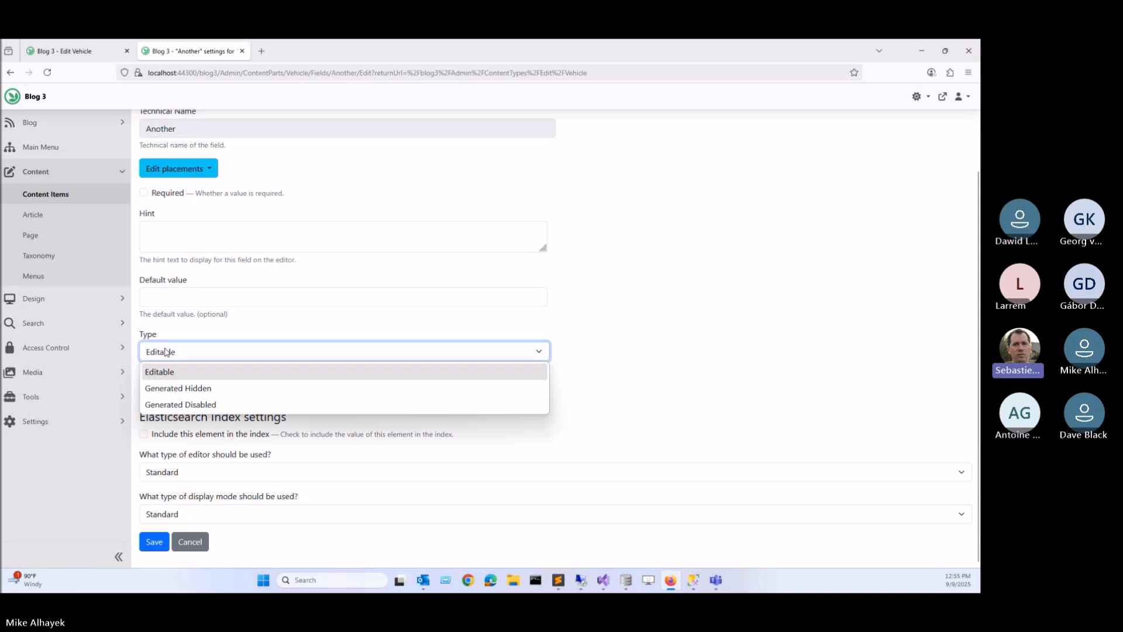
left_click(182, 404)
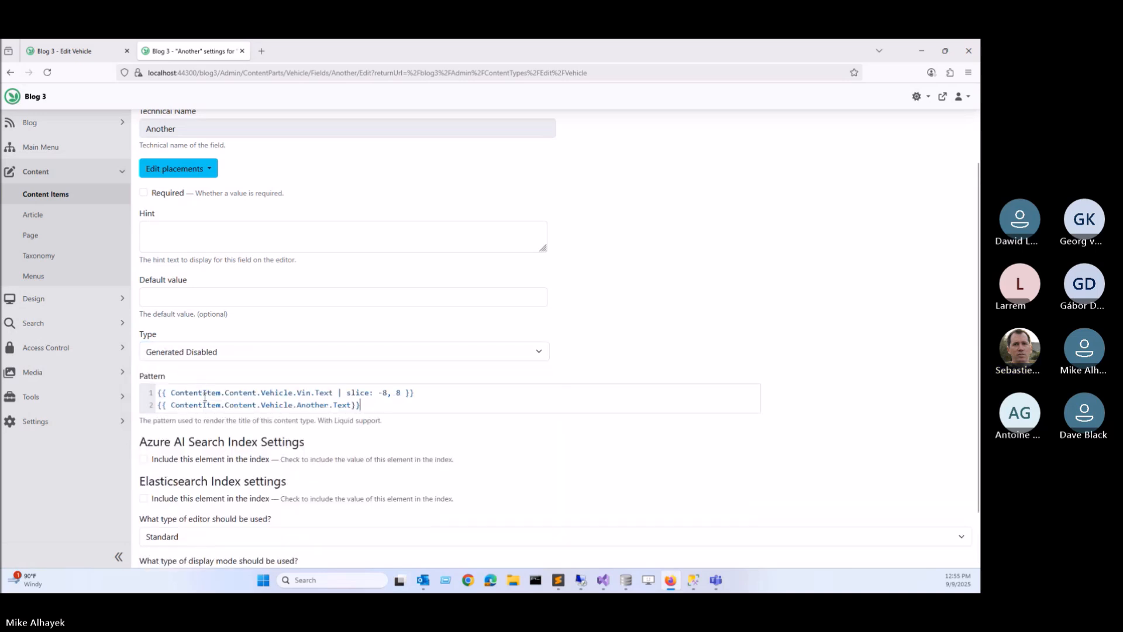
- Change the second pattern line to {{ ContentItem.Content.Vehicle.StockNumber.Text}} and save the Another field's settings
double_click(307, 404)
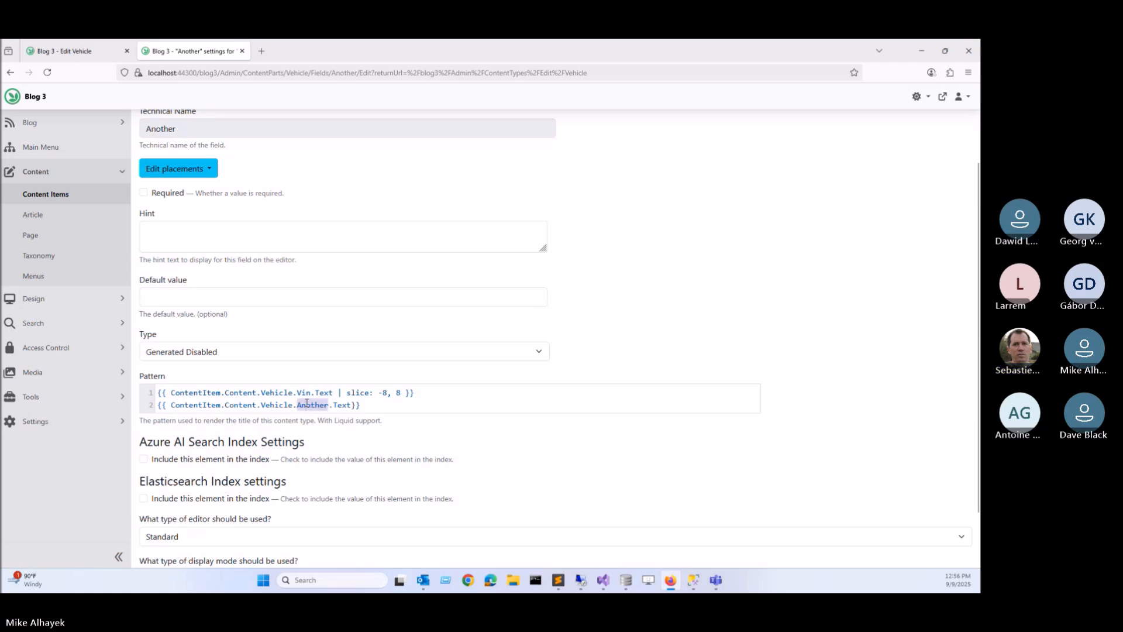
type("Stock")
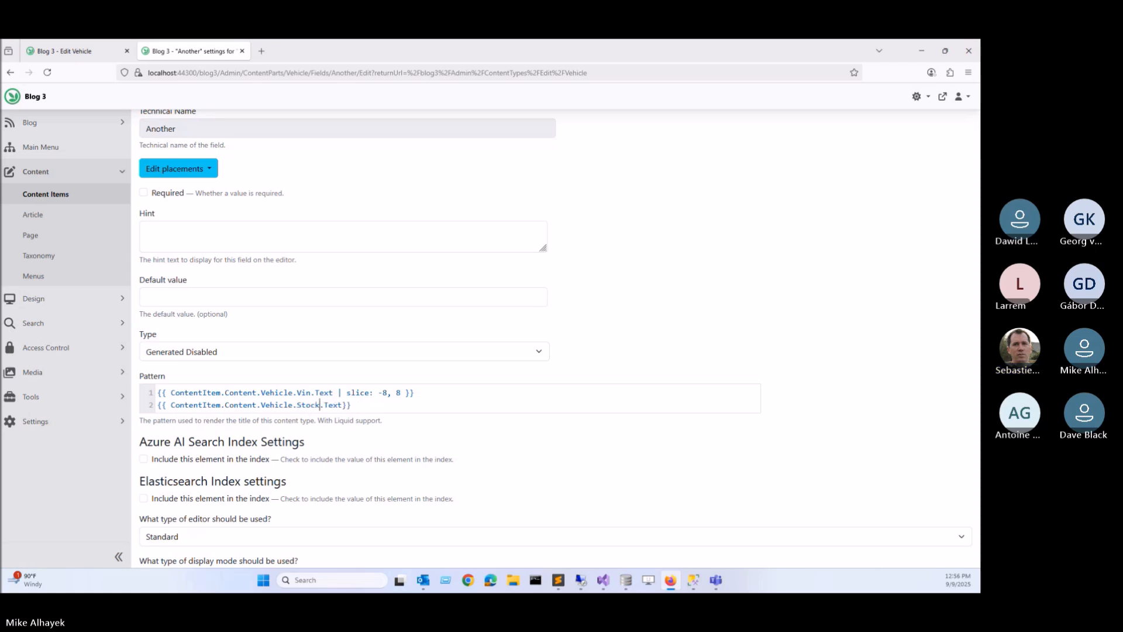
type("Numg")
key("BackSpace")
type("ber")
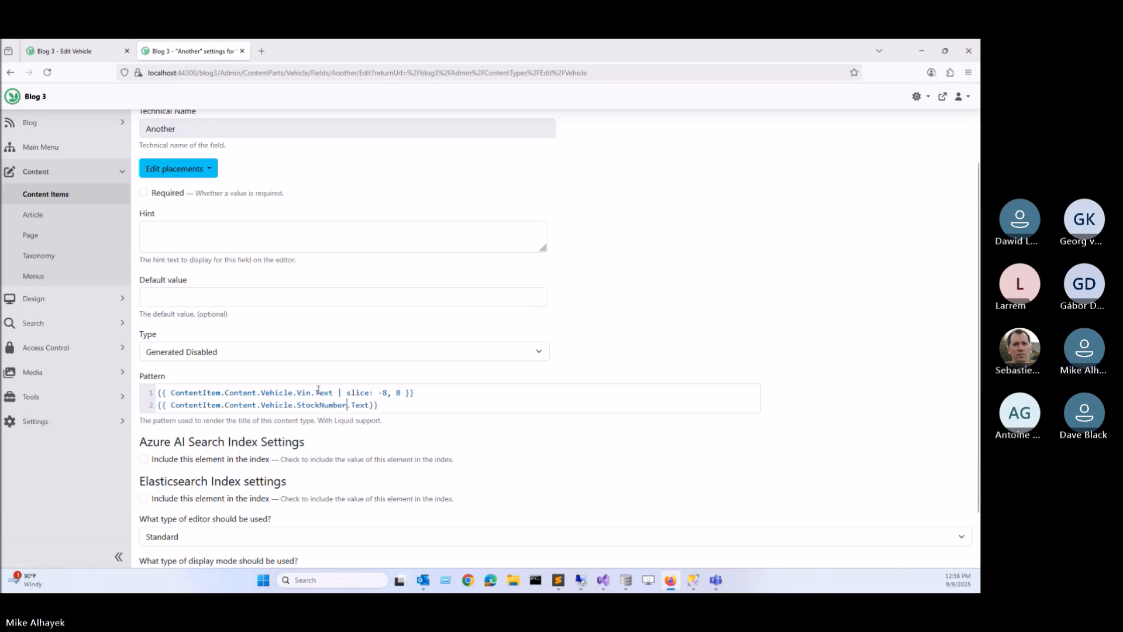
scroll(288, 442, "down", 2)
left_click(154, 543)
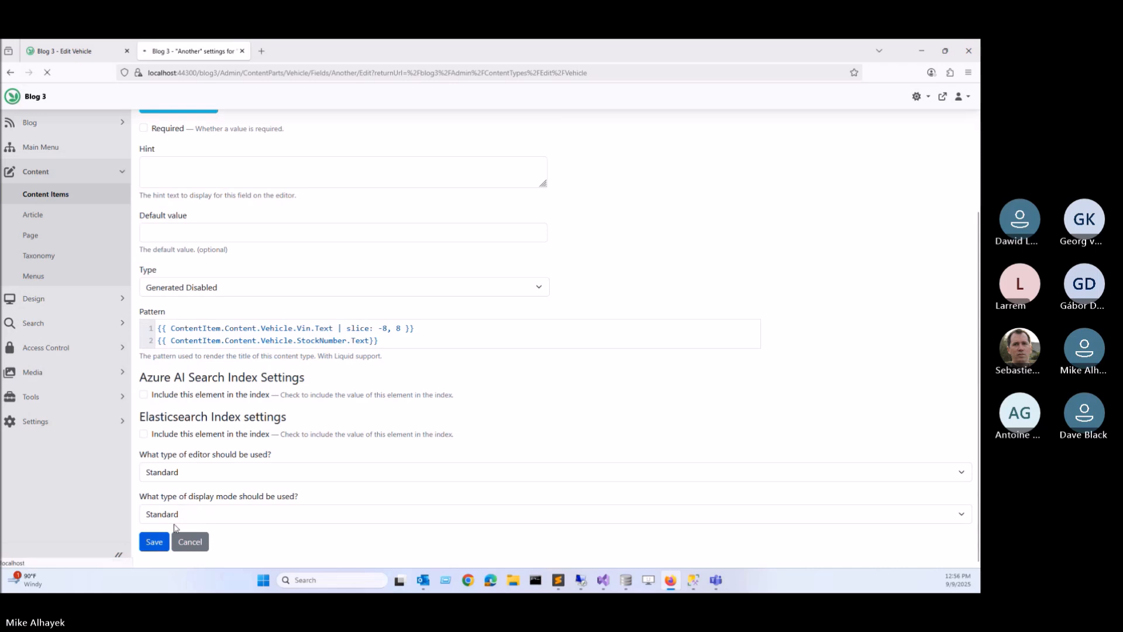
- Reload the open Vehicle item and publish it while staying in the editor
left_click(65, 51)
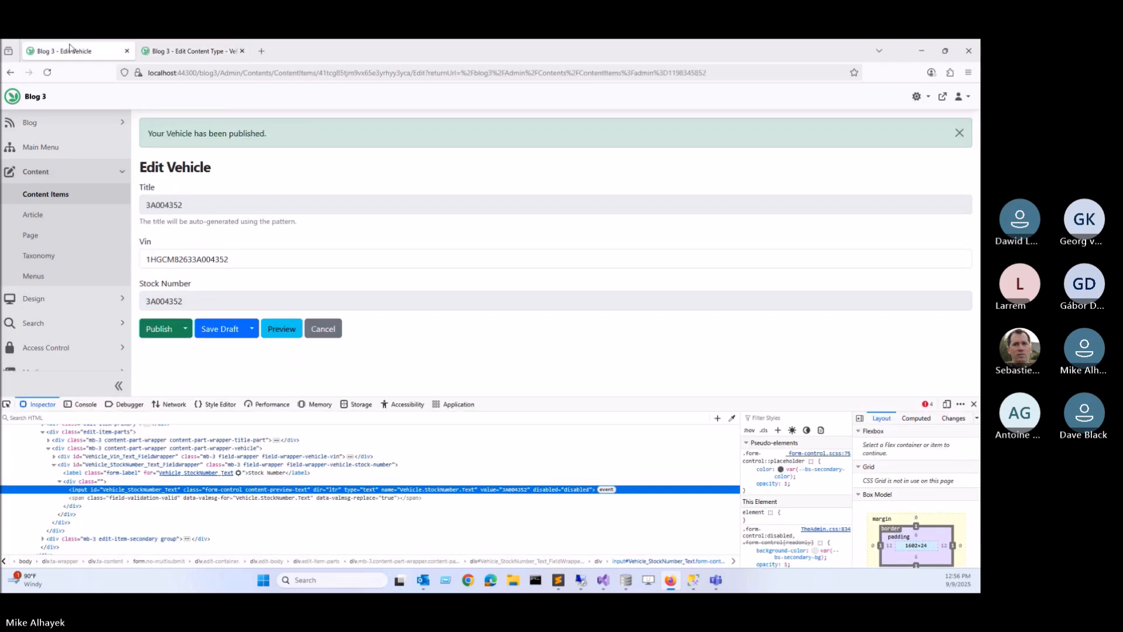
left_click(47, 72)
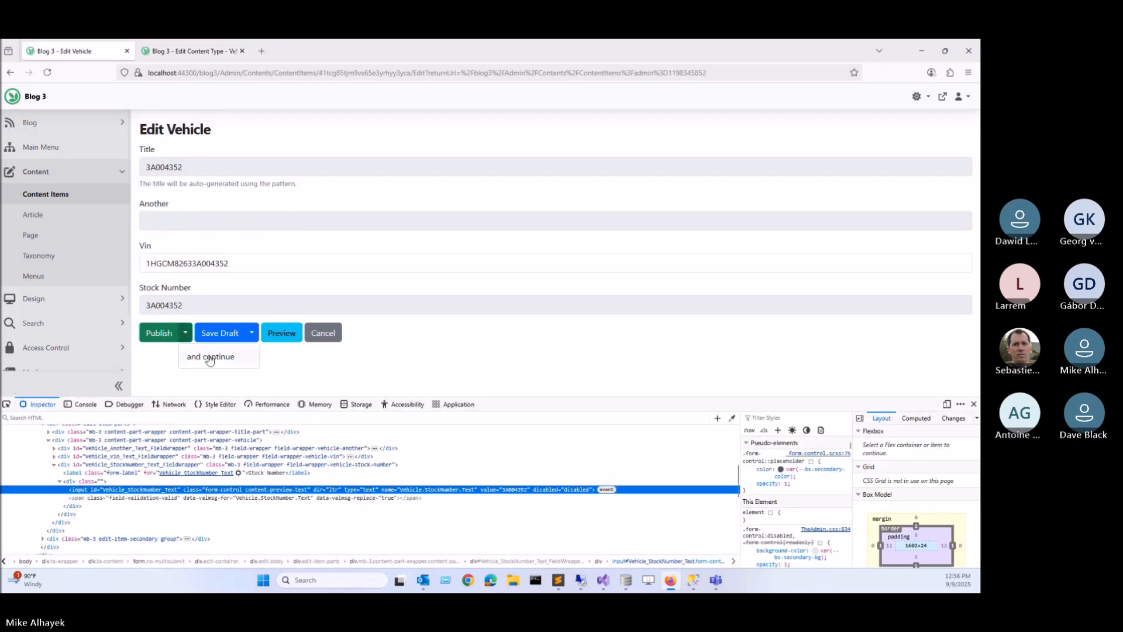
left_click(207, 334)
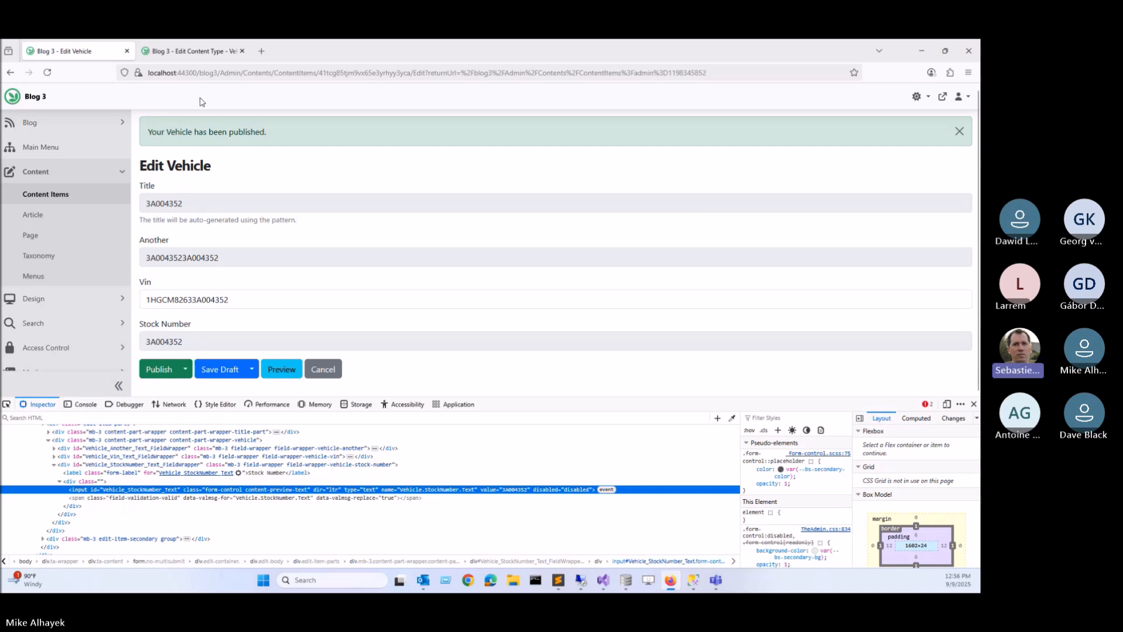
- Return to the Vehicle content type and reopen the Another field's settings to review its pattern
left_click(207, 52)
scroll(283, 383, "down", 6)
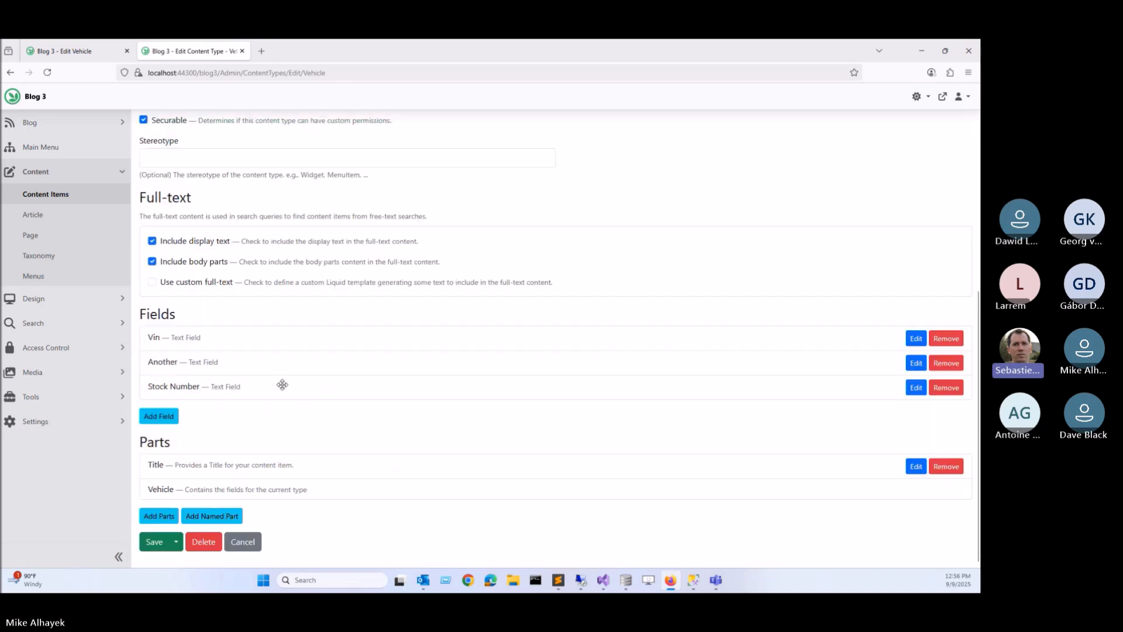
left_click(916, 362)
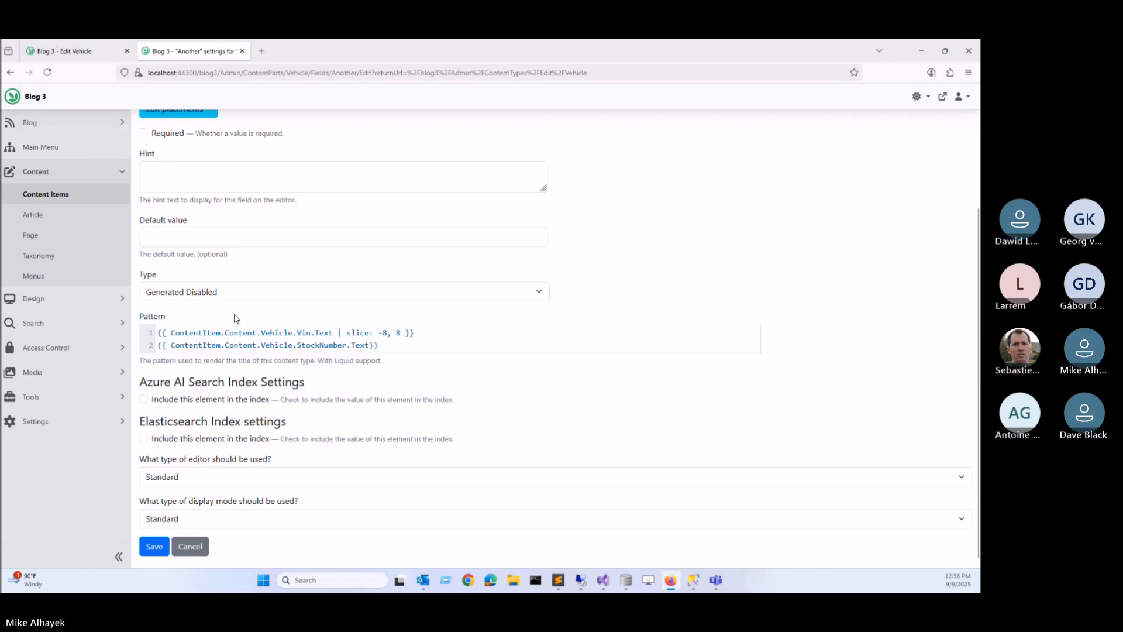
- Go back to the published Vehicle item and close the browser's developer tools
left_click(63, 52)
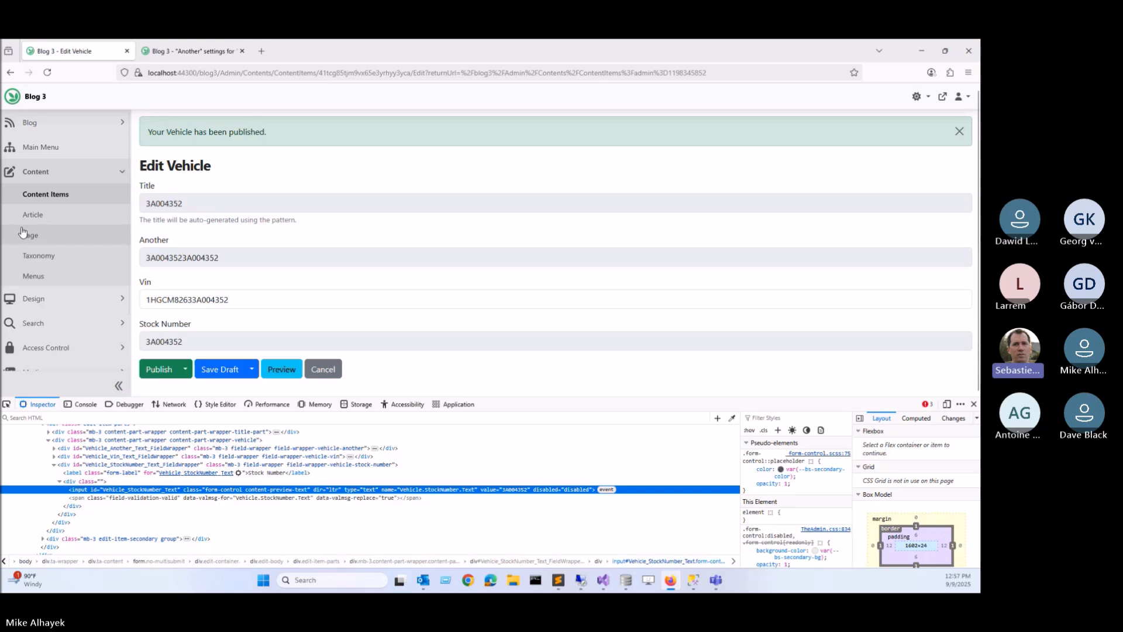
left_click(974, 404)
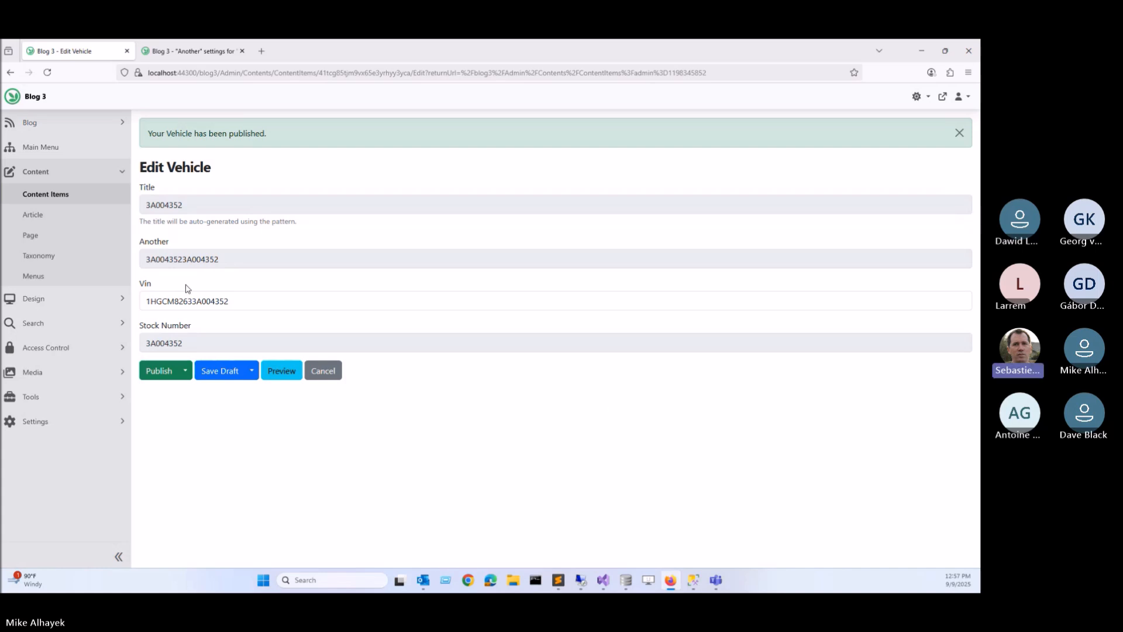
- Return to the Another field's settings and examine its type options and generated pattern
left_click(161, 51)
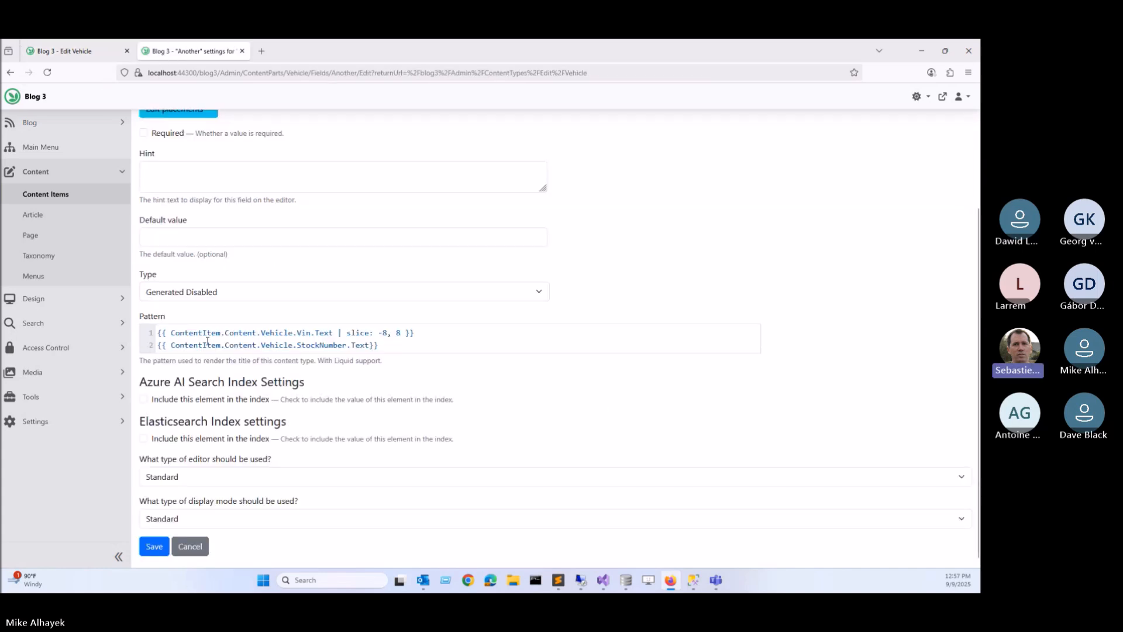
scroll(177, 278, "up", 2)
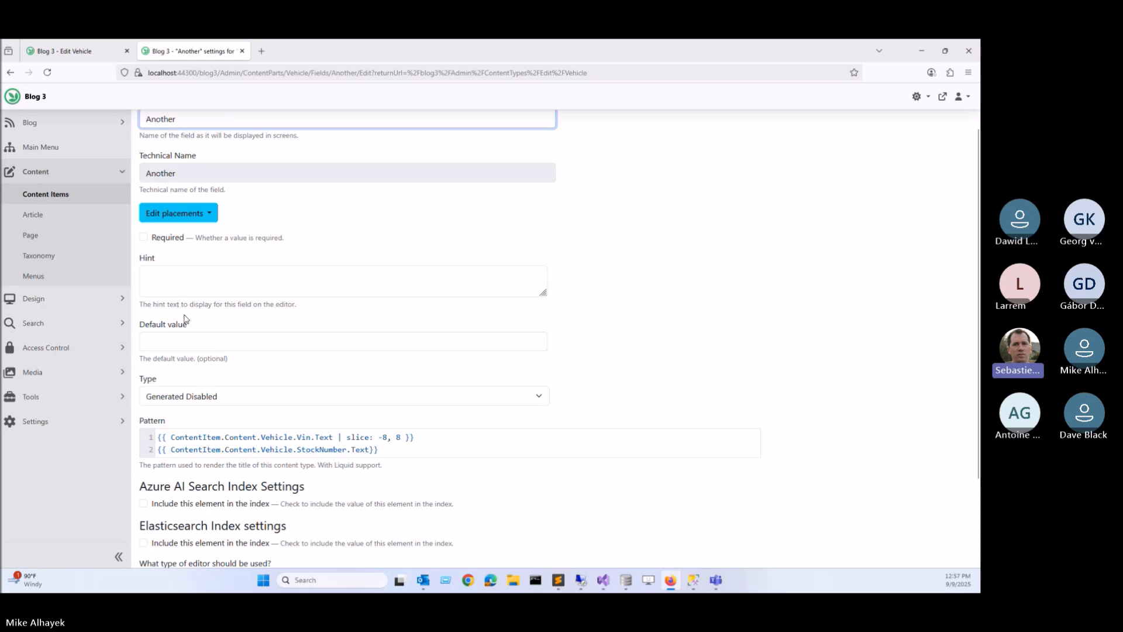
scroll(185, 320, "down", 1)
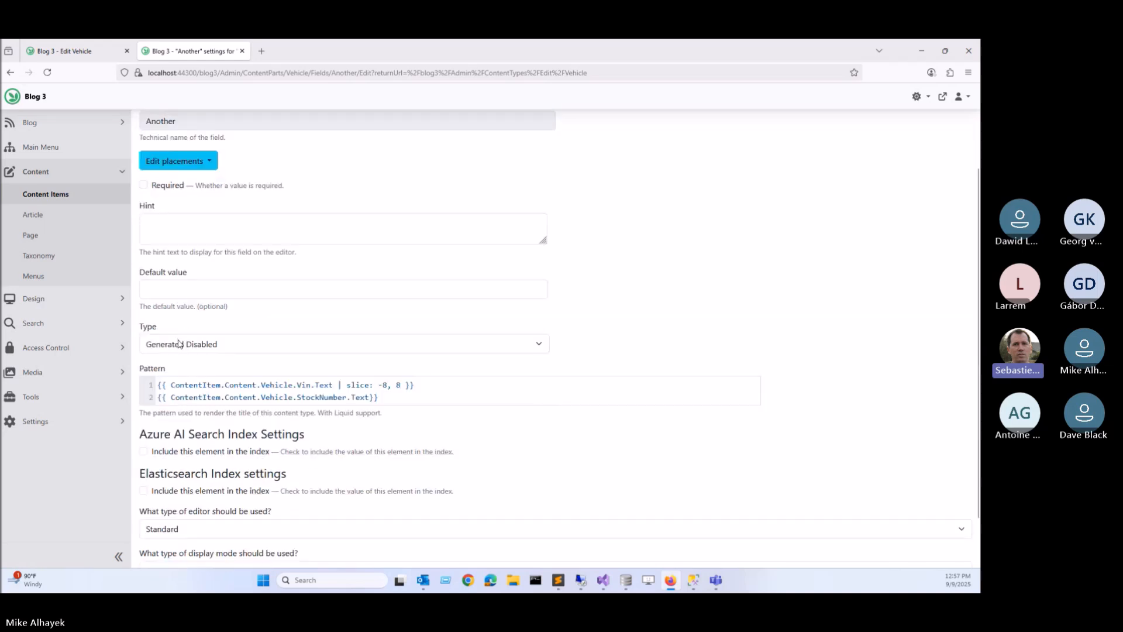
left_click(179, 344)
left_click(190, 324)
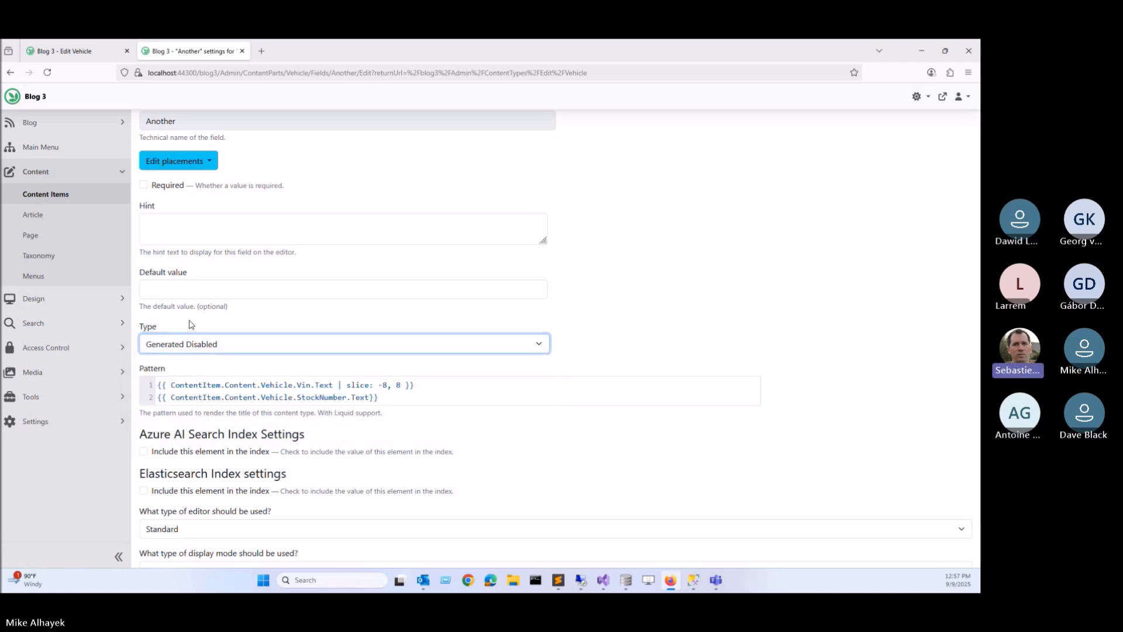
left_click(185, 326)
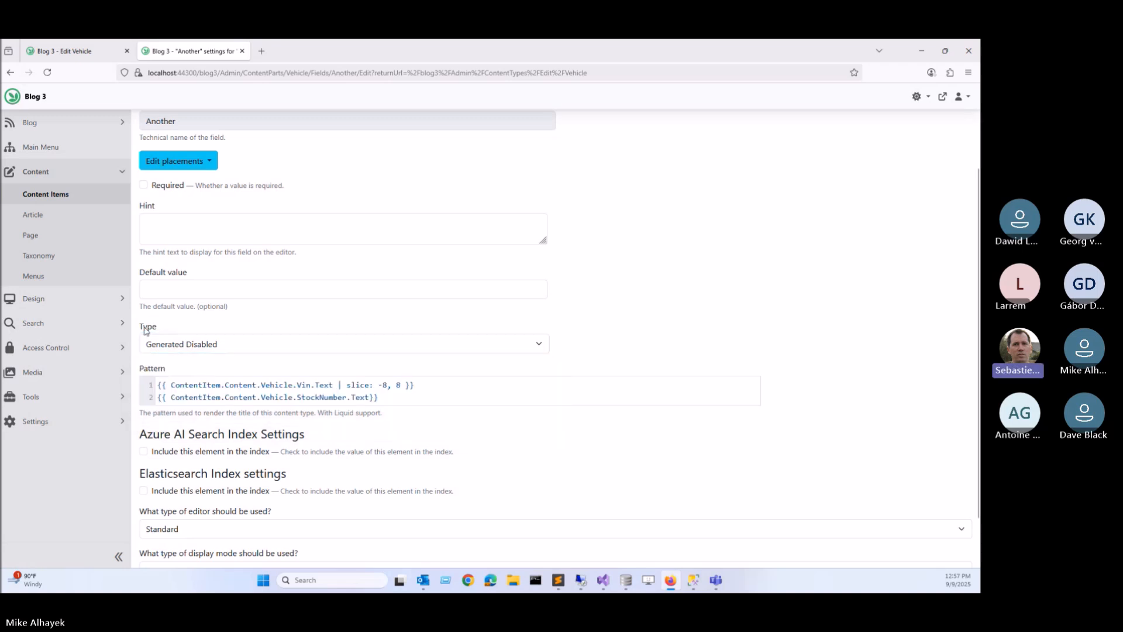